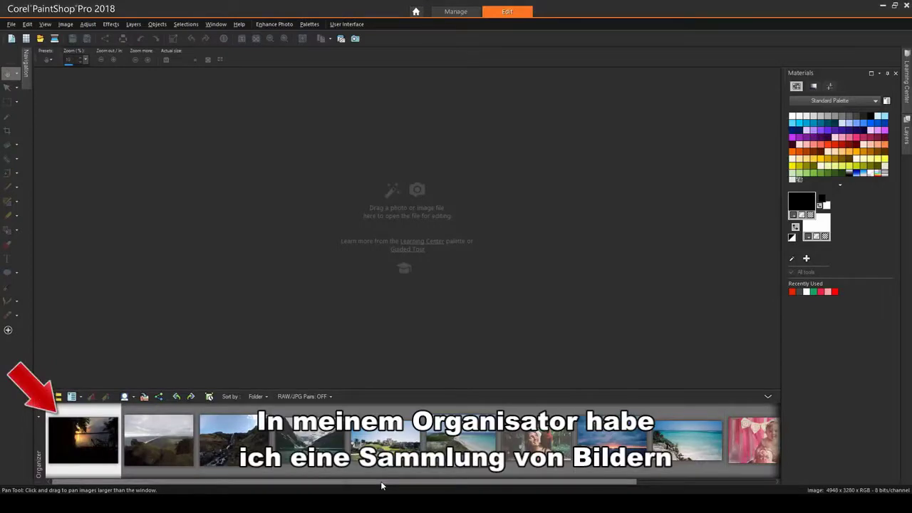
- Open the dark 2015-07-18-algonquin-park sunset photo from the Organizer for editing
drag(401, 483, 518, 483)
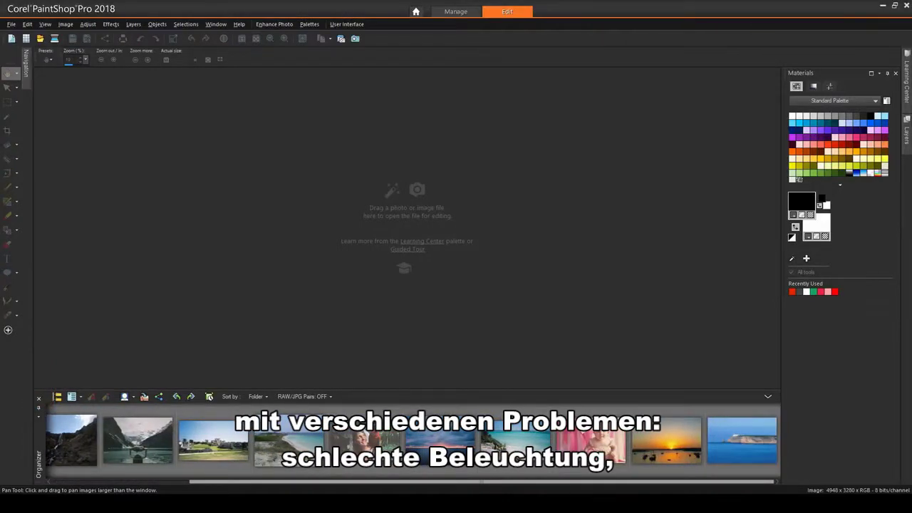
drag(452, 483, 314, 485)
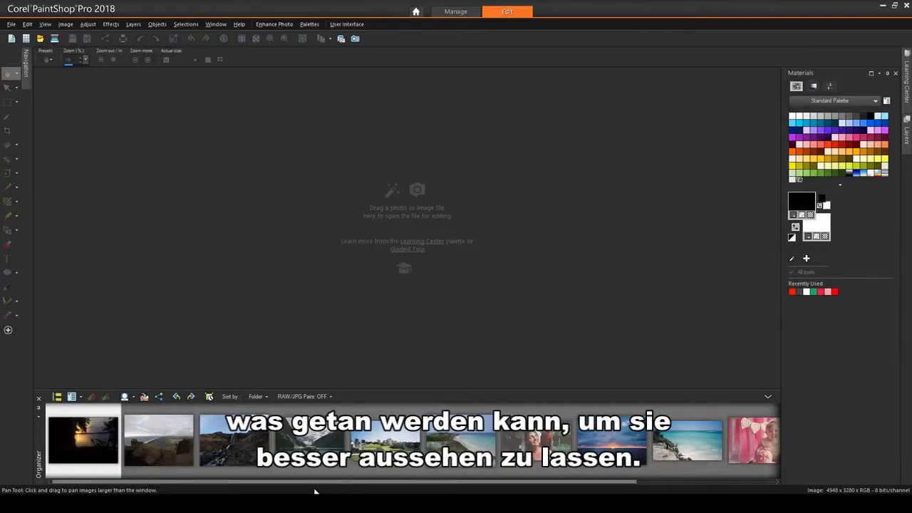
drag(83, 438, 233, 294)
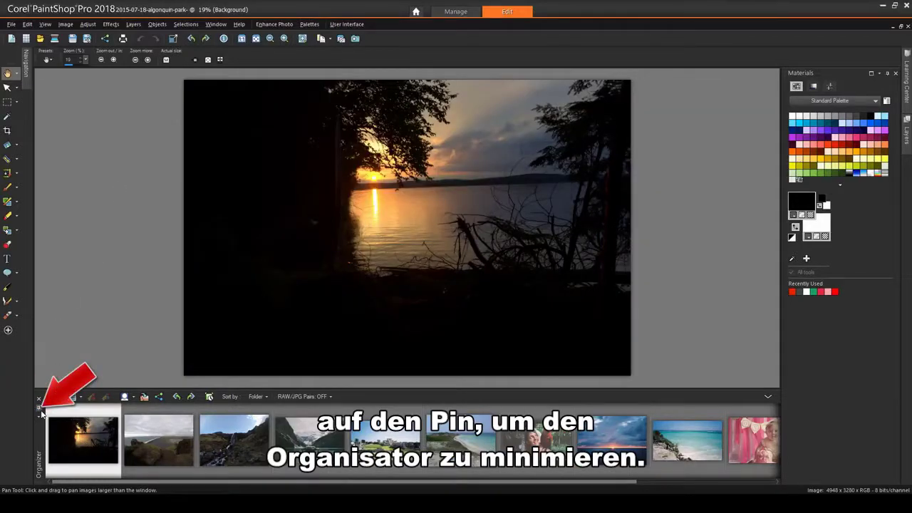
- Collapse the Organizer, then try Brightness/Contrast at brightness 94 and cancel it
click(40, 410)
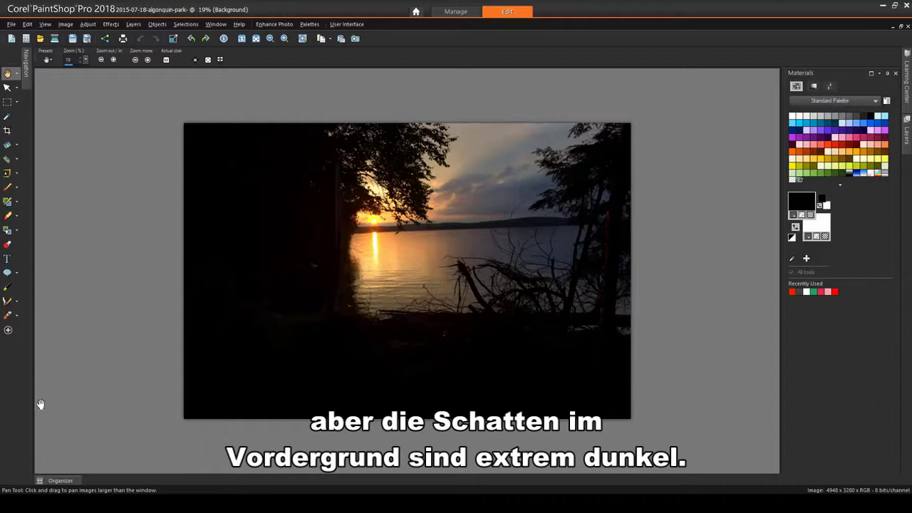
click(90, 25)
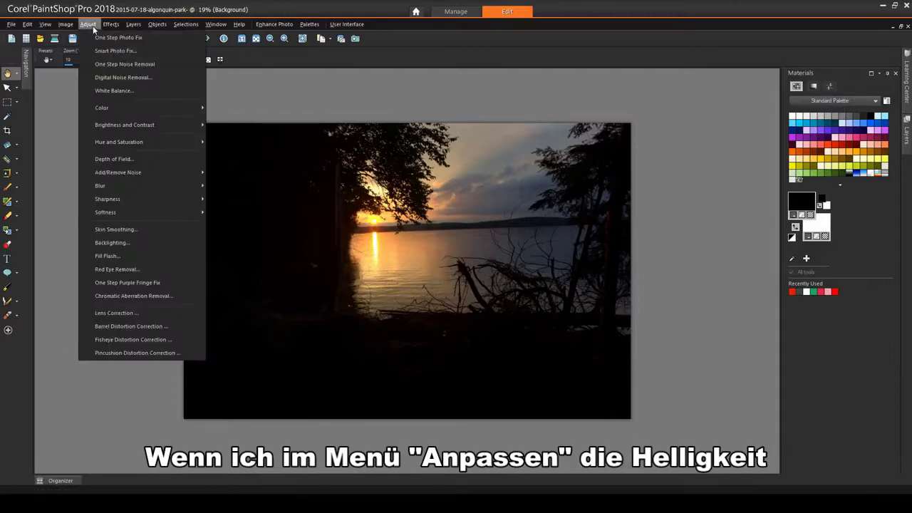
mouse_move(119, 129)
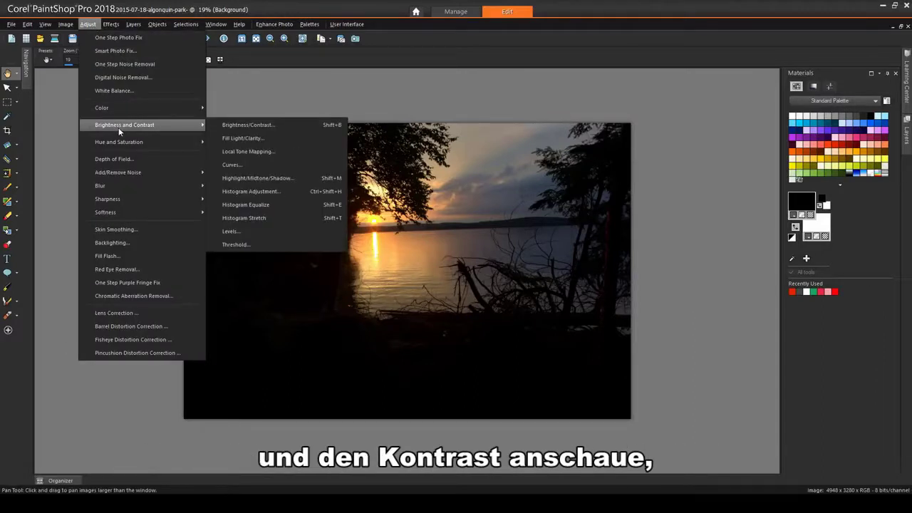
click(246, 125)
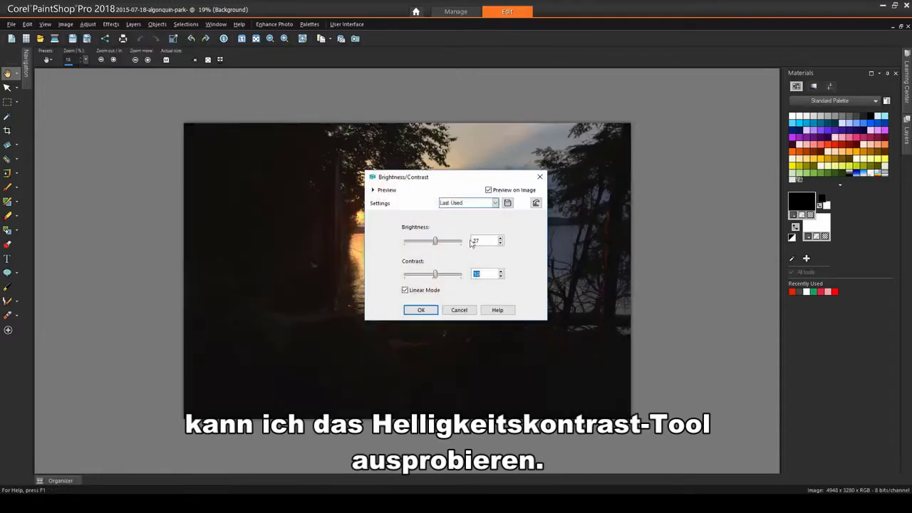
drag(463, 178, 610, 179)
mouse_move(583, 242)
mouse_down()
mouse_move(601, 246)
mouse_move(590, 245)
mouse_up()
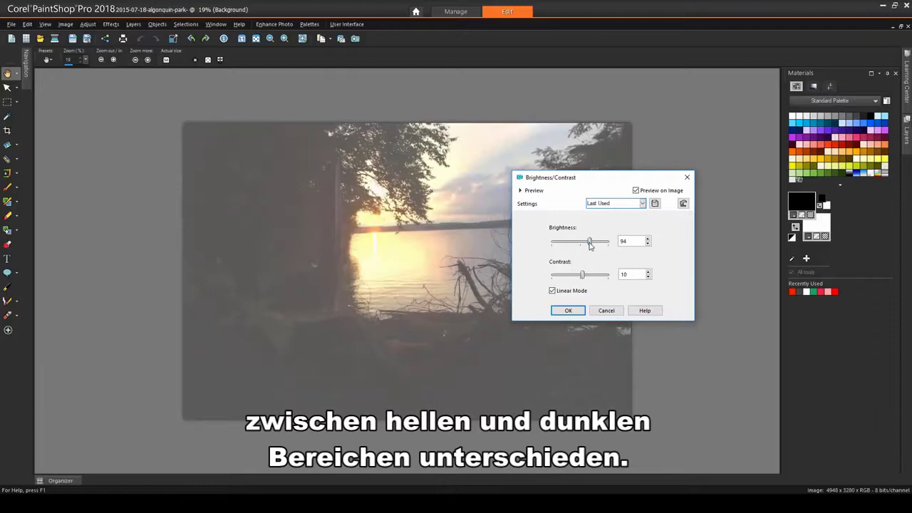
click(606, 310)
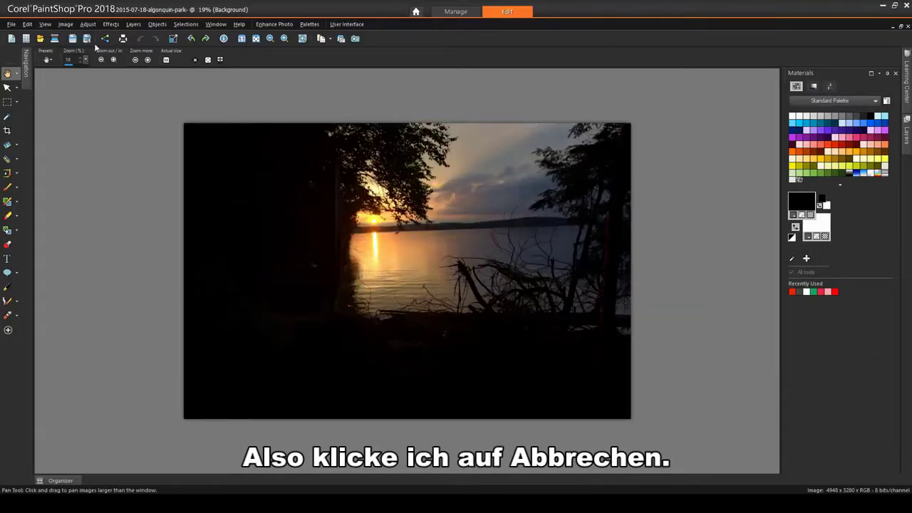
- Apply Fill Light/Clarity with fill light 120 and clarity 95, comparing against the original
click(88, 25)
mouse_move(124, 127)
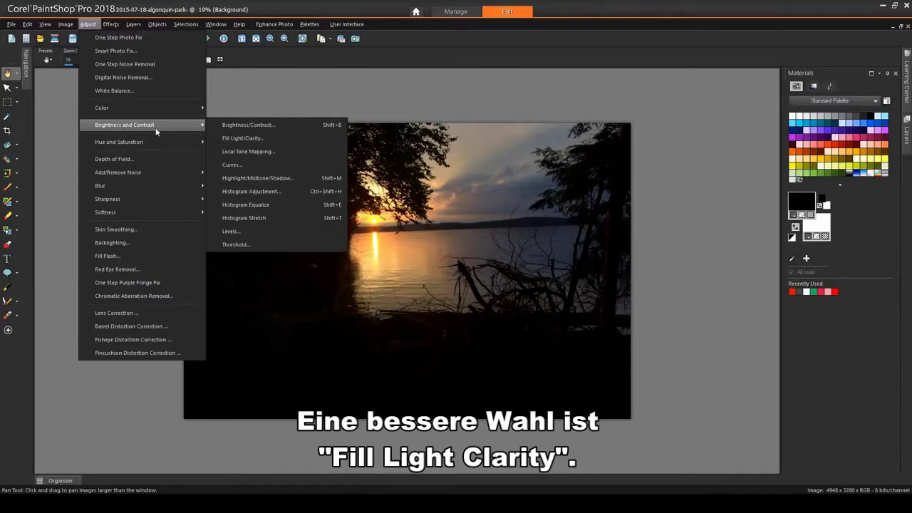
click(224, 140)
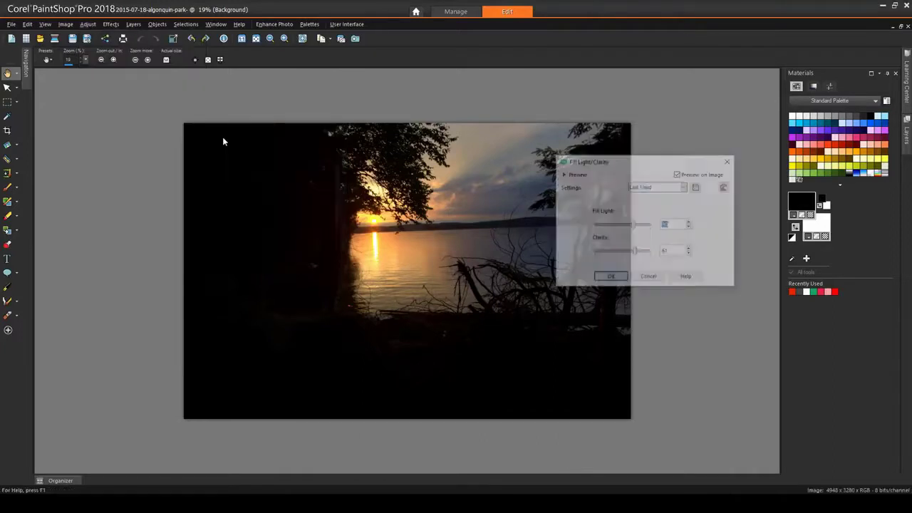
drag(621, 168, 635, 181)
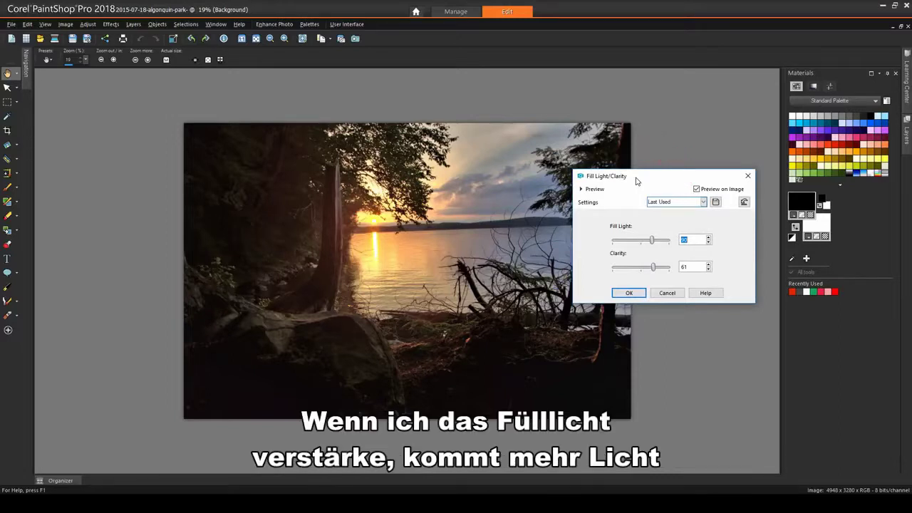
drag(708, 238, 710, 267)
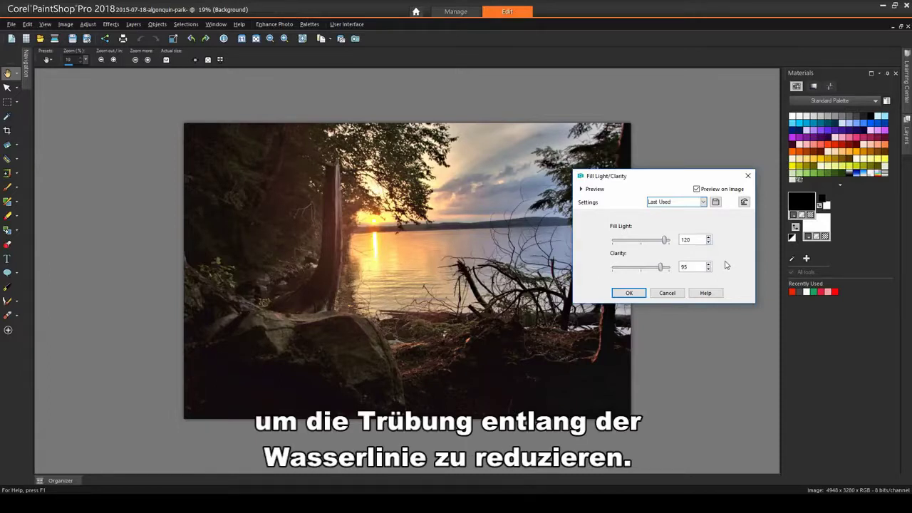
click(696, 189)
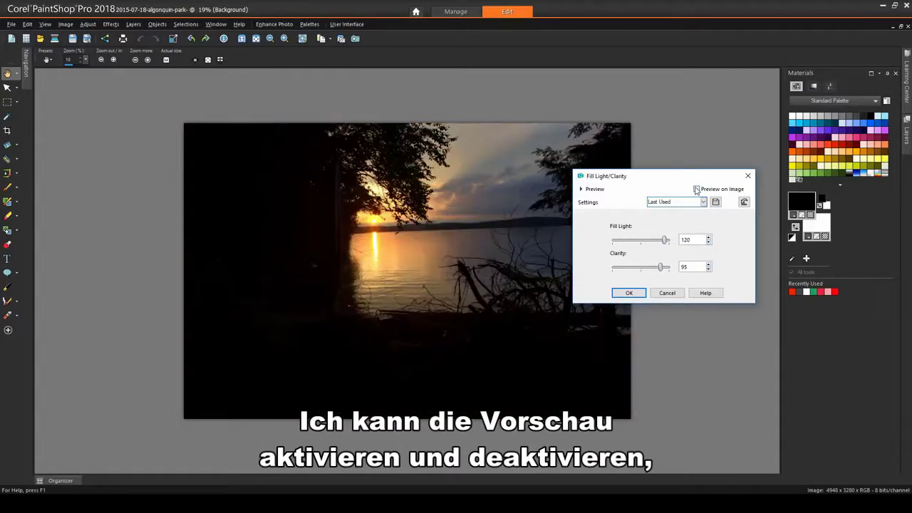
click(697, 189)
click(696, 189)
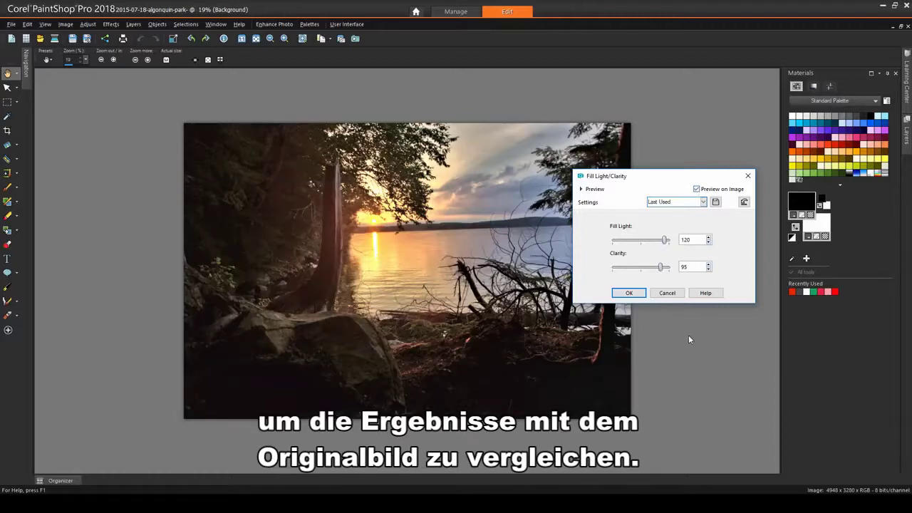
click(629, 293)
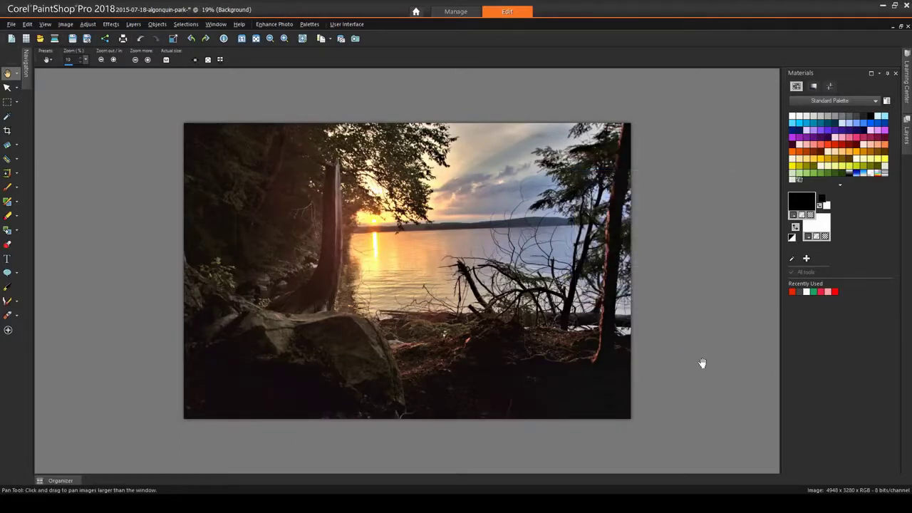
- Zoom into the dark rocks and apply One Step Noise Removal, then zoom back out
scroll(326, 402, up, 1)
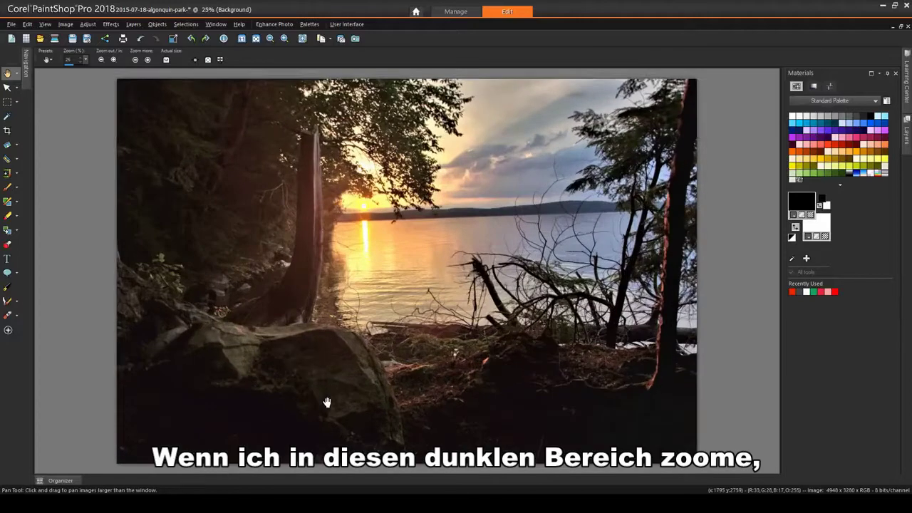
scroll(327, 402, up, 1)
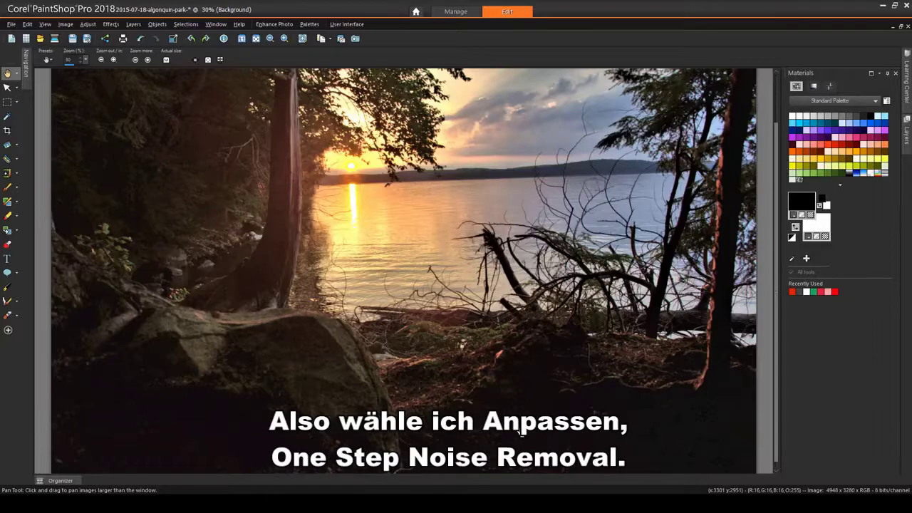
click(87, 24)
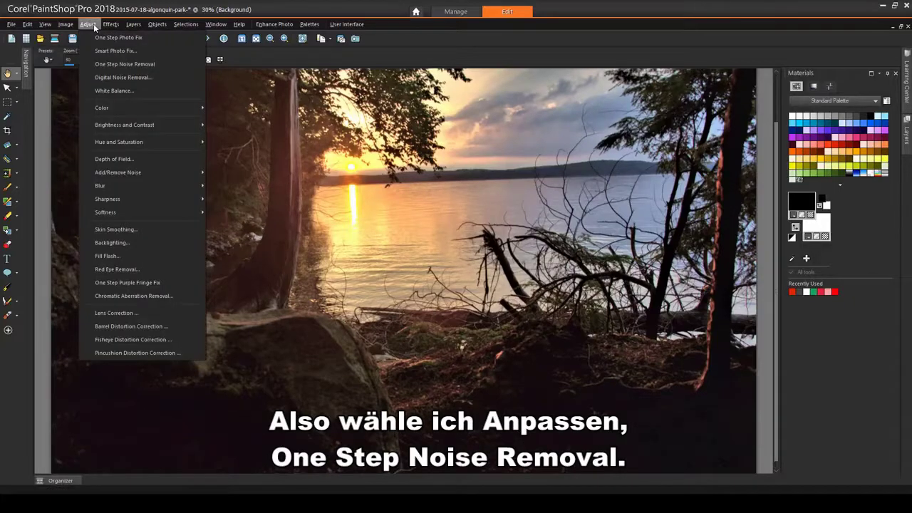
click(104, 64)
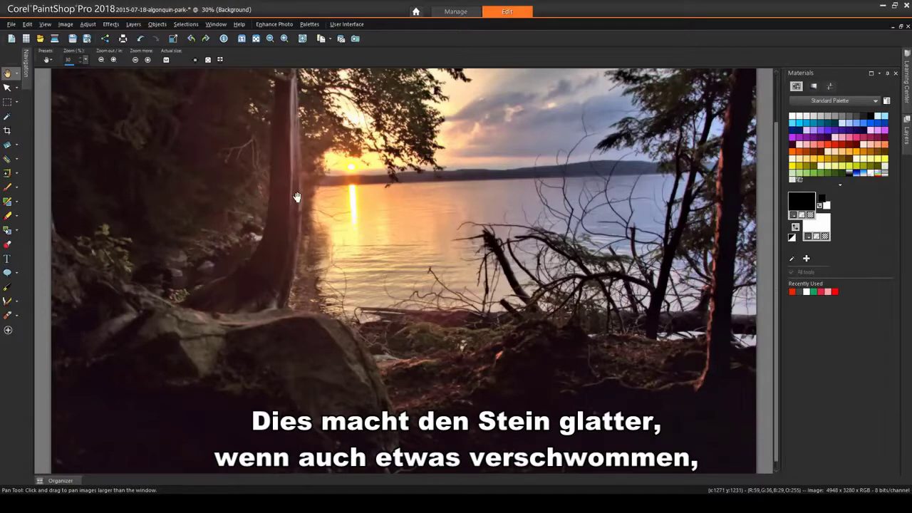
scroll(299, 196, down, 1)
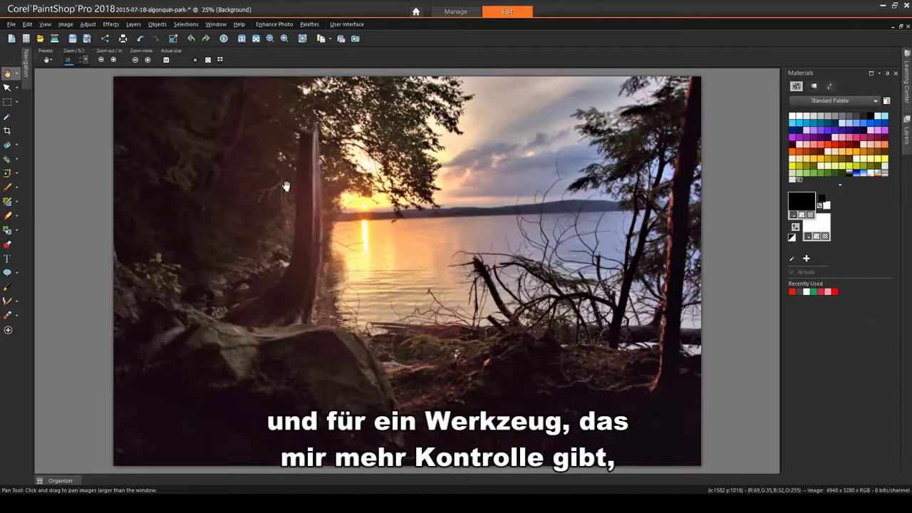
- Apply Digital Noise Removal with Small/Medium/Large at 50 and correction blend 80
click(87, 25)
click(97, 78)
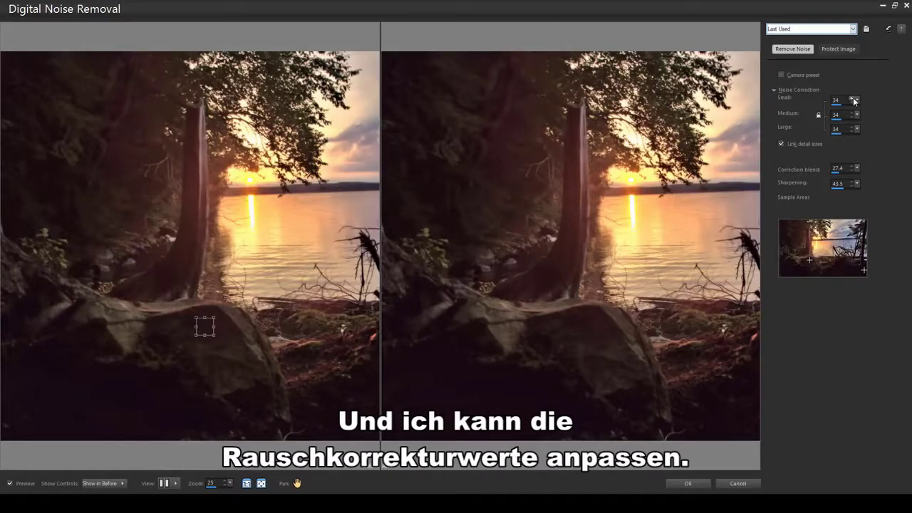
click(854, 100)
click(854, 101)
click(854, 167)
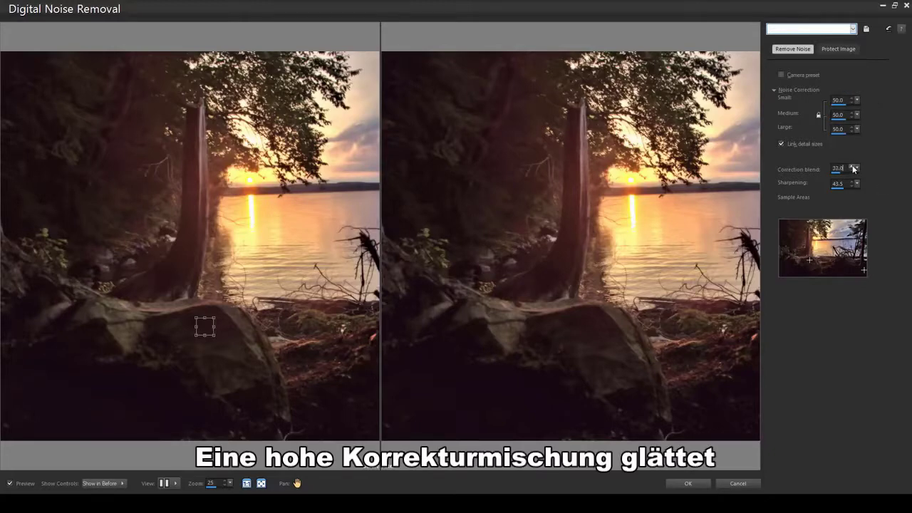
click(854, 167)
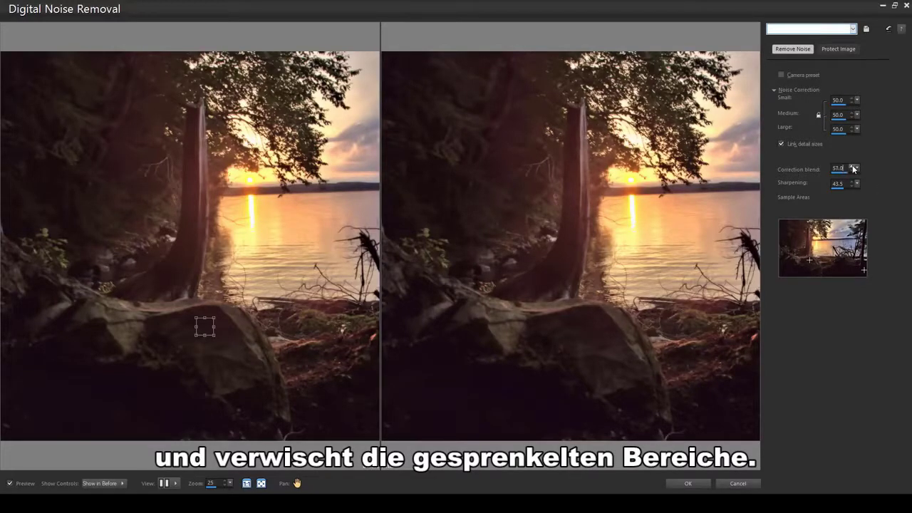
click(854, 168)
click(854, 168)
click(688, 484)
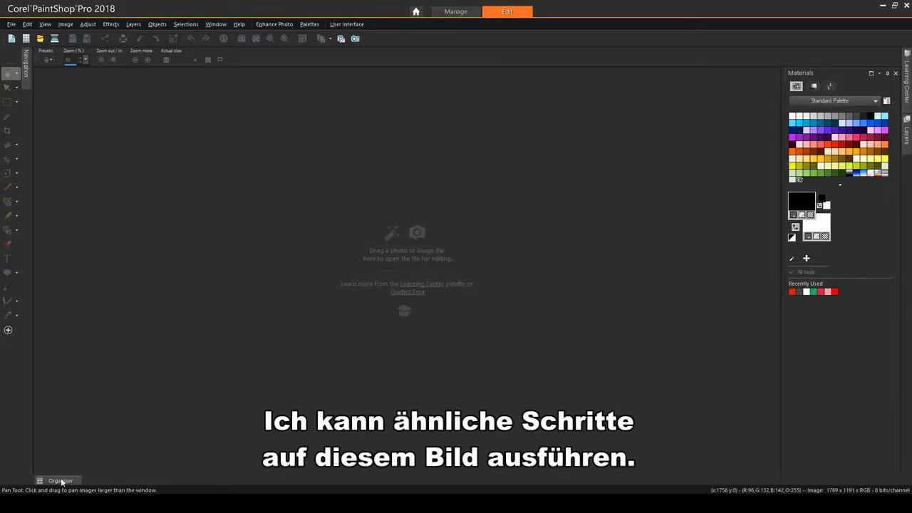
- Open the Portugal harbour sunset photo and apply Fill Light/Clarity with fill light 93
click(62, 481)
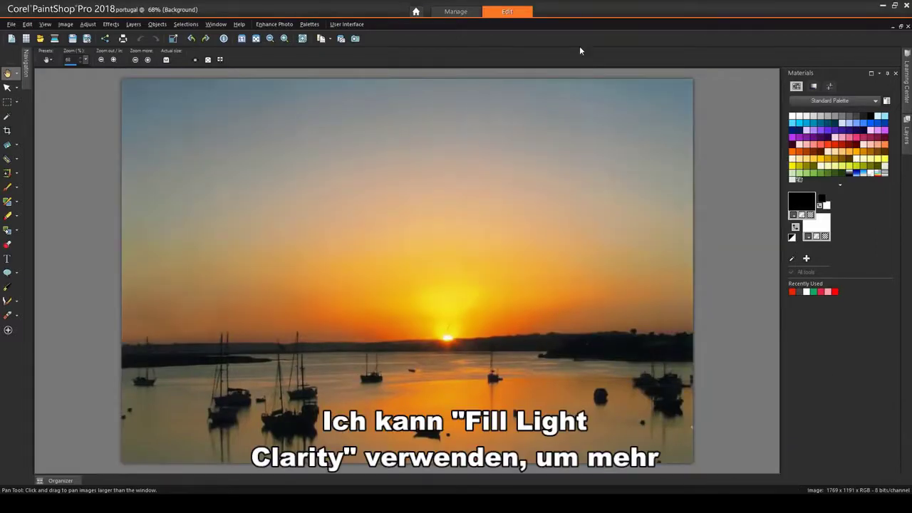
click(88, 24)
mouse_move(141, 125)
click(242, 137)
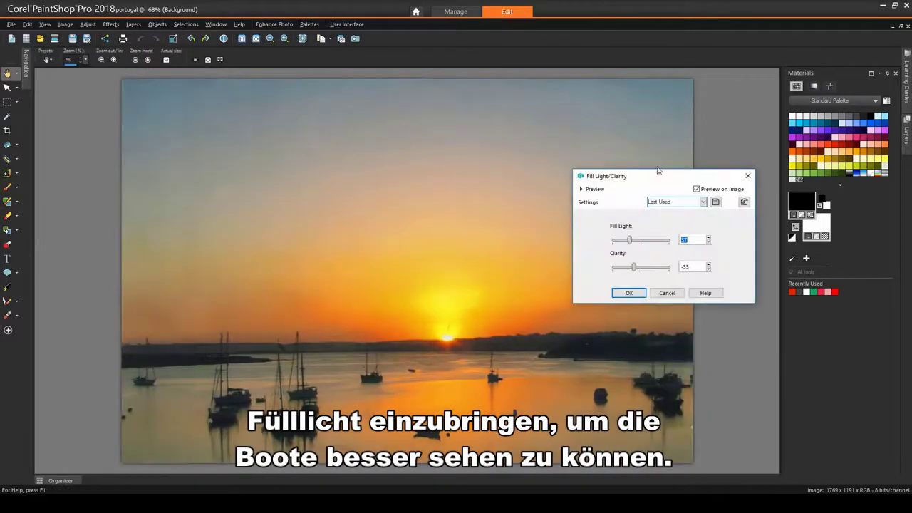
drag(631, 240, 653, 245)
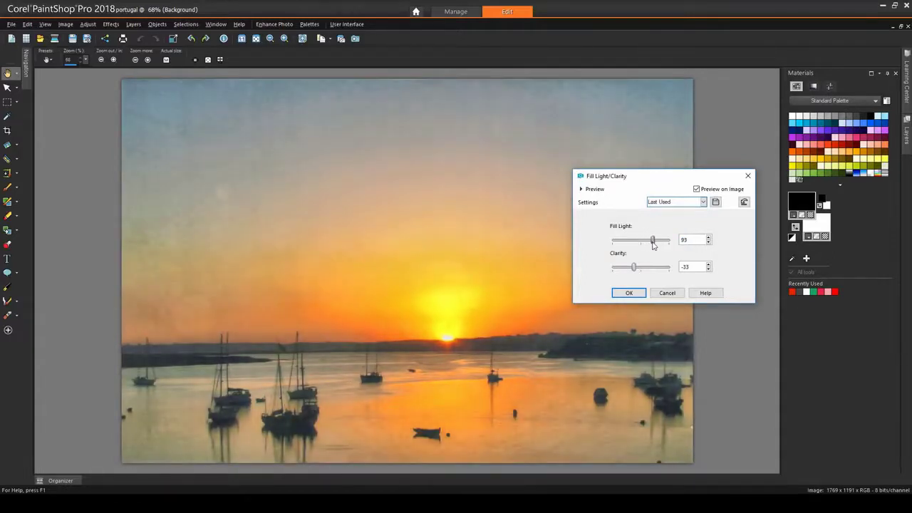
click(626, 293)
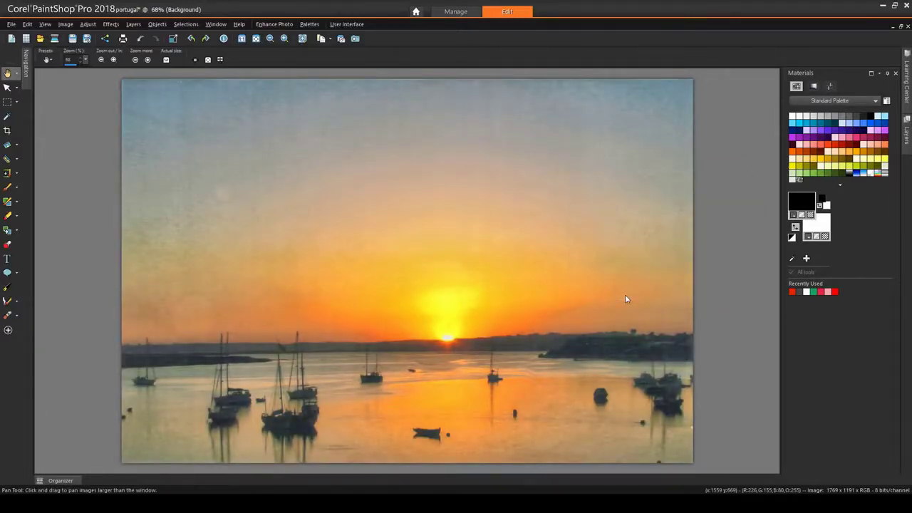
- Apply a cooler White Balance at temperature 3872 and tint -10 using advanced options
click(87, 24)
click(118, 90)
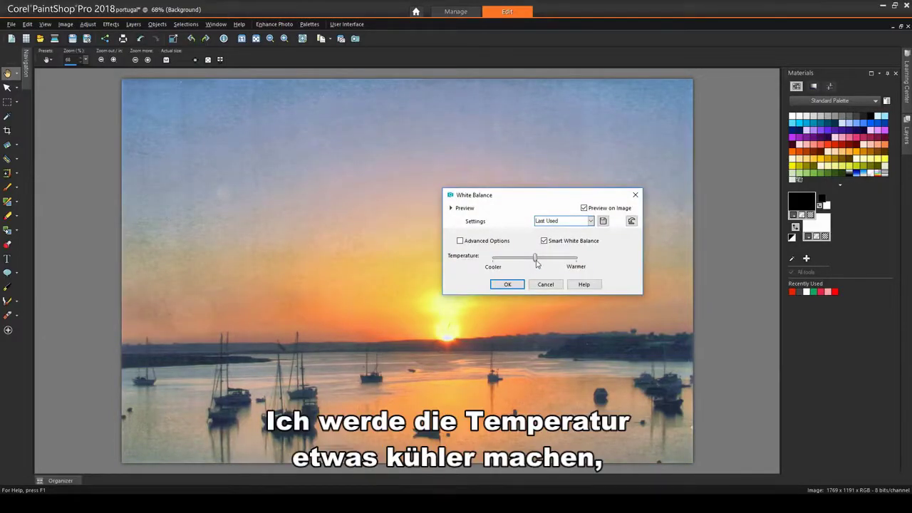
drag(536, 261, 528, 261)
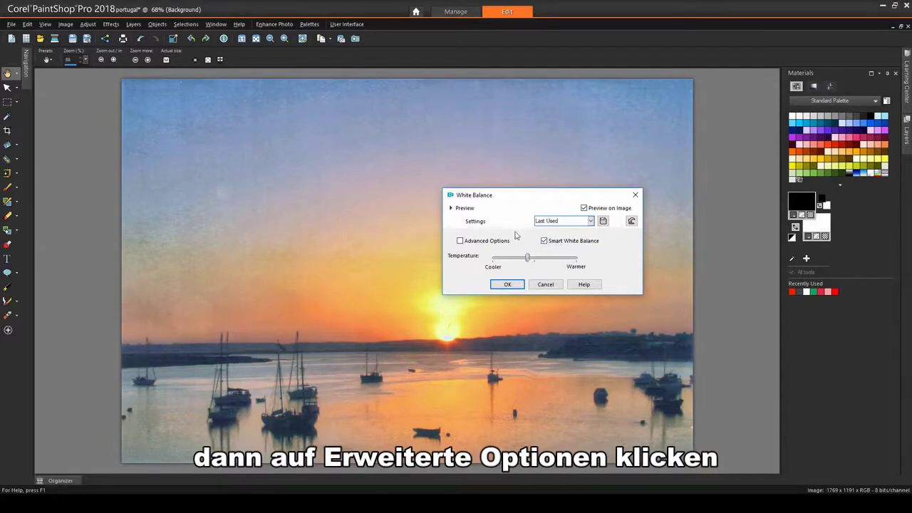
click(460, 240)
drag(529, 301, 533, 323)
click(507, 351)
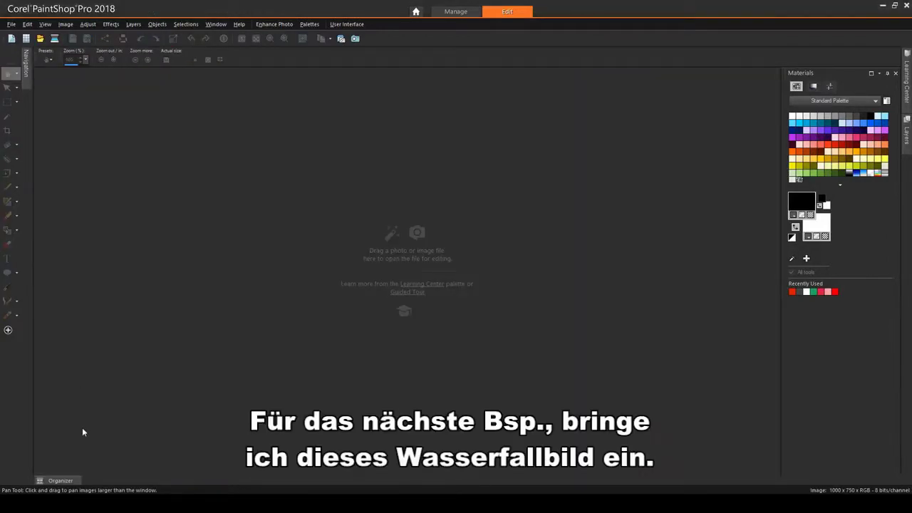
- Open the waterfall photo, try One Step Photo Fix, and undo it
click(74, 482)
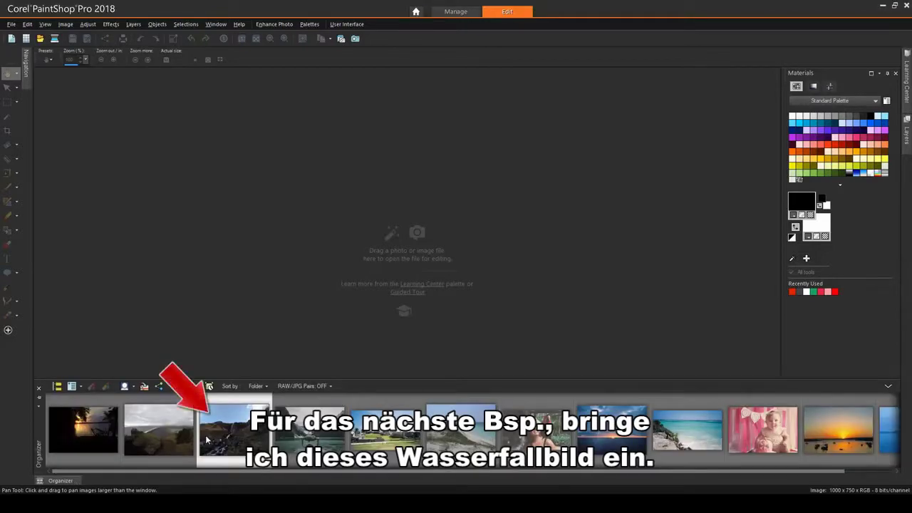
drag(221, 435, 204, 326)
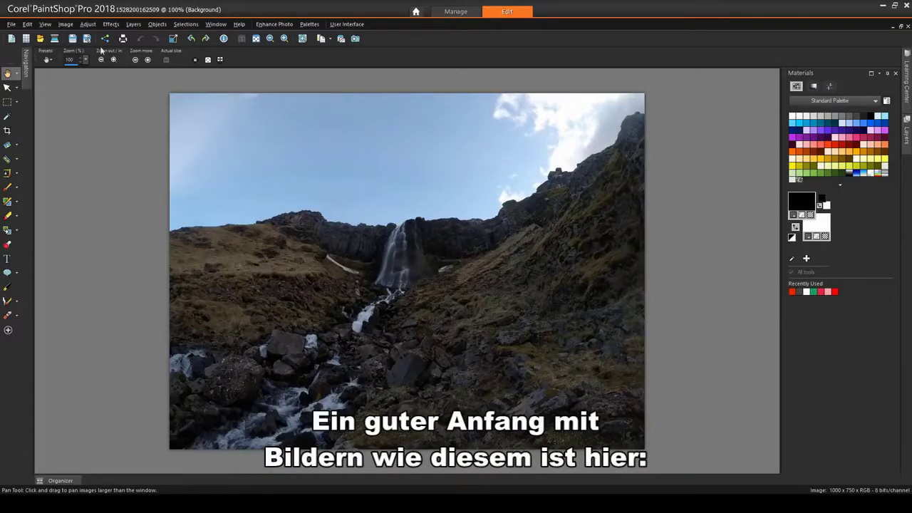
click(89, 24)
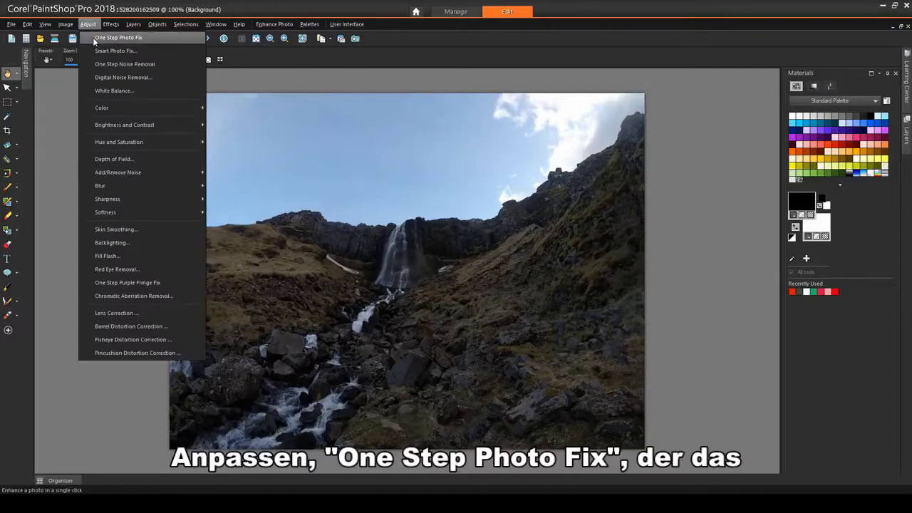
click(93, 37)
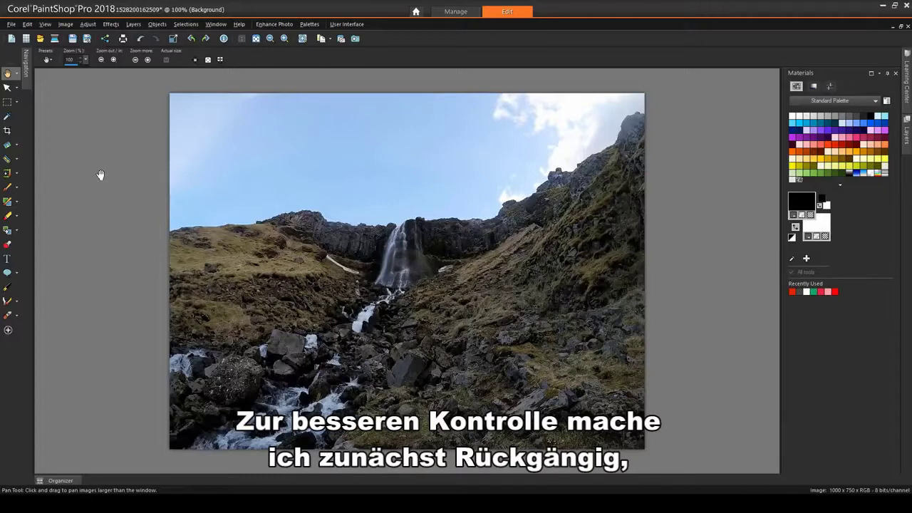
key(ctrl+z)
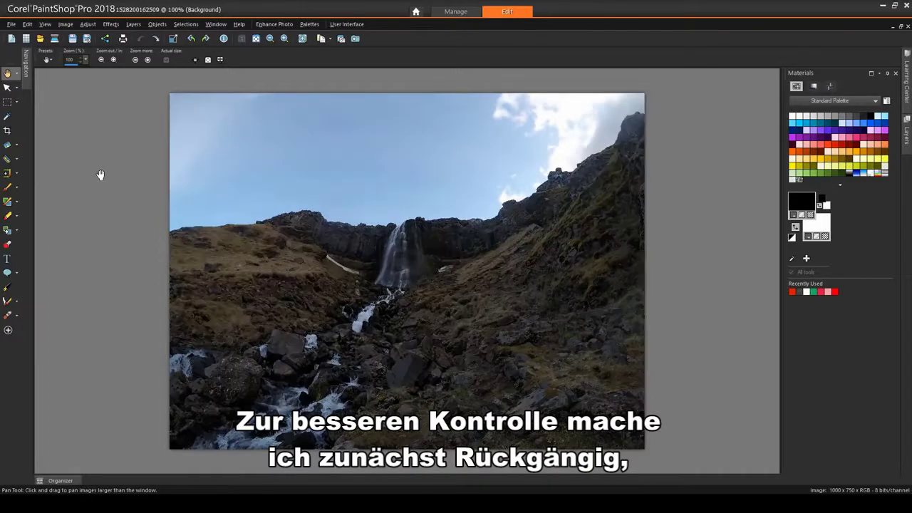
- Apply Smart Photo Fix with overall 44, highlights 78 and saturation 33
click(87, 25)
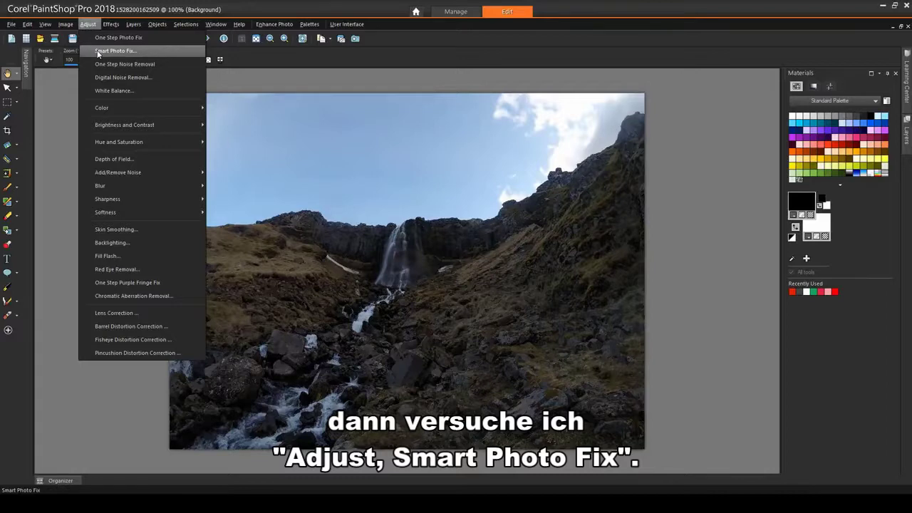
click(98, 52)
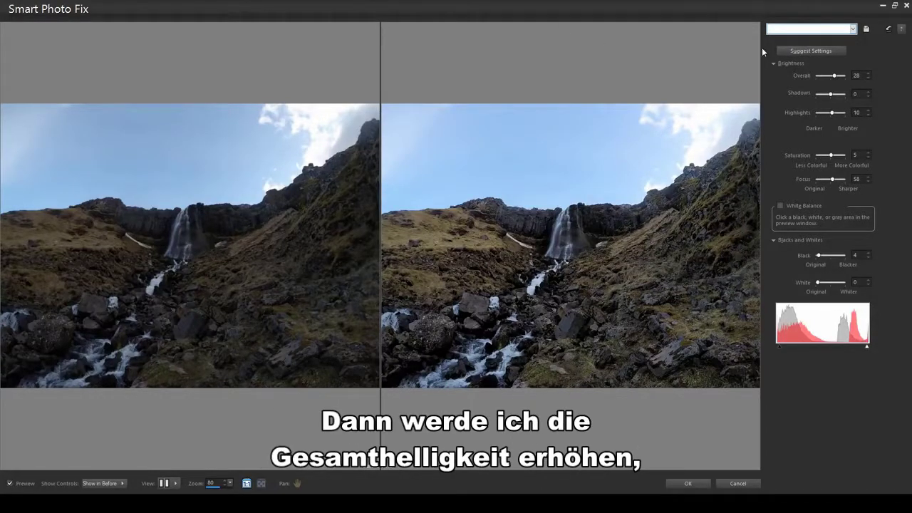
drag(835, 76, 837, 76)
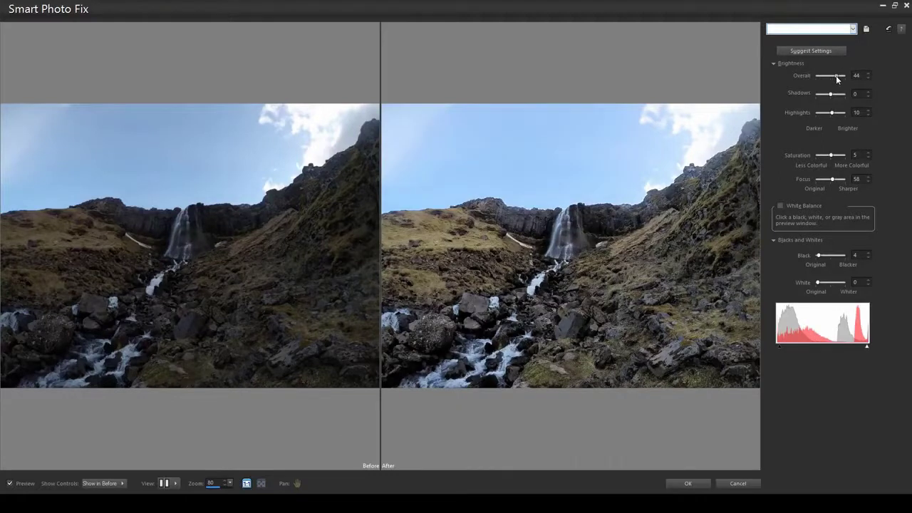
drag(831, 113, 842, 112)
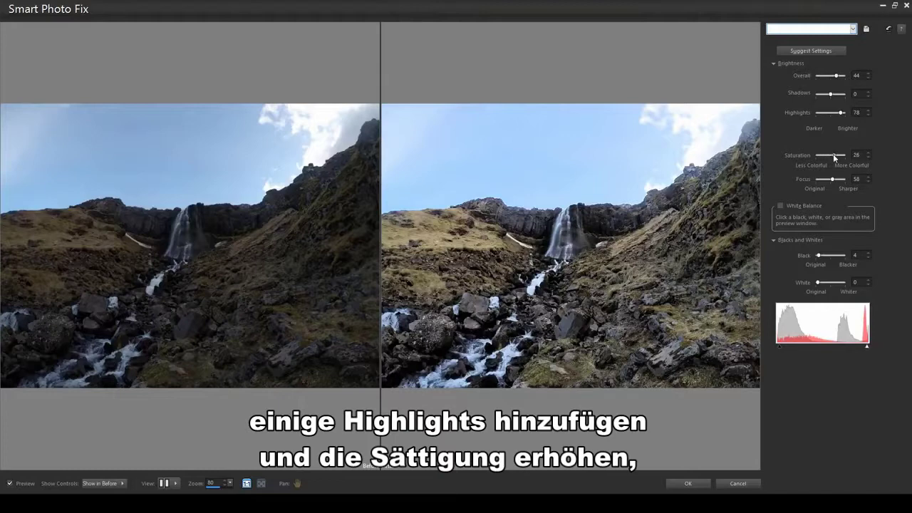
drag(834, 155, 835, 156)
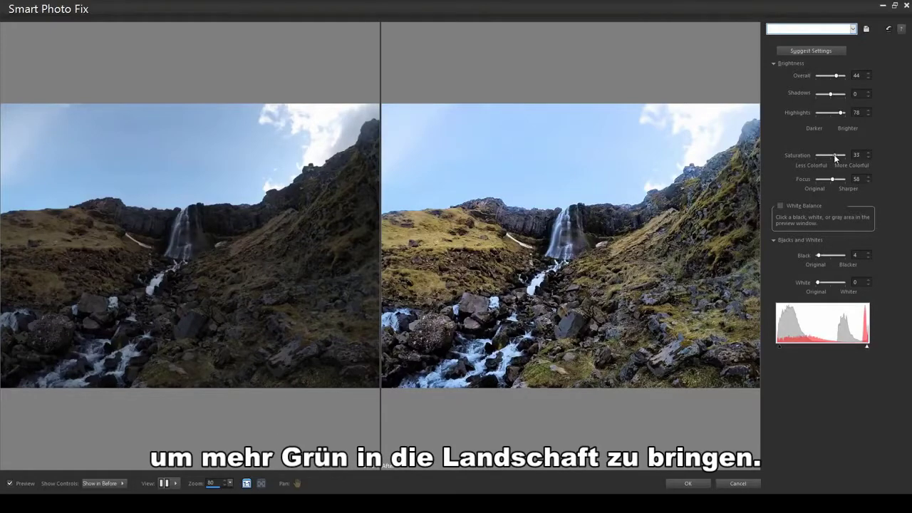
click(688, 483)
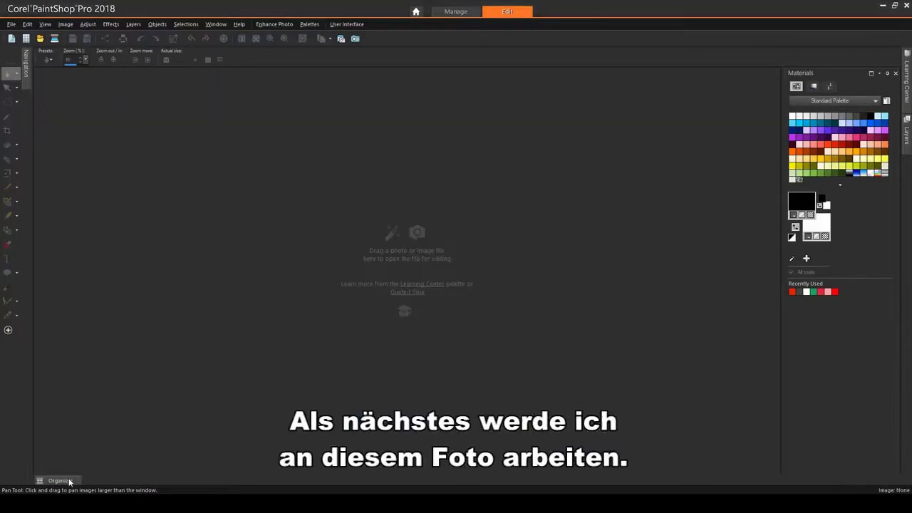
- Open the woman-with-parrot photo and apply Fade Correction and One Step Noise Removal
click(71, 481)
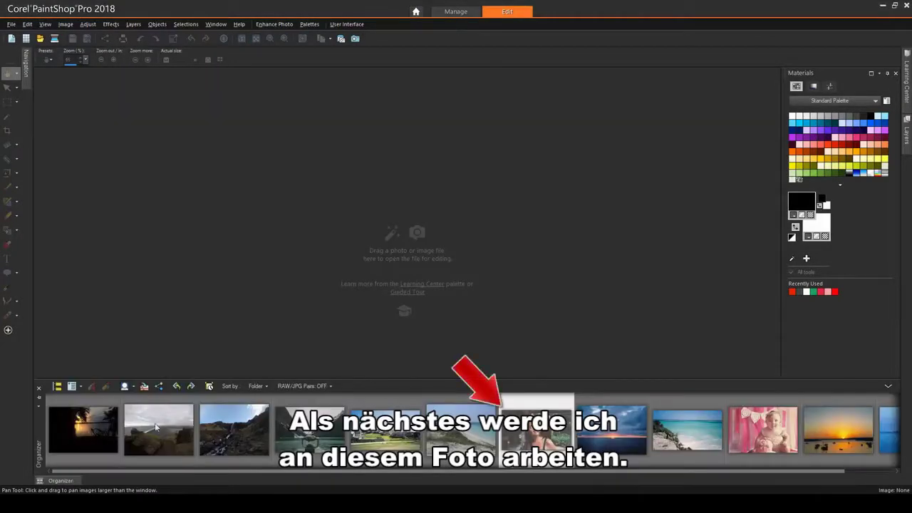
double_click(538, 431)
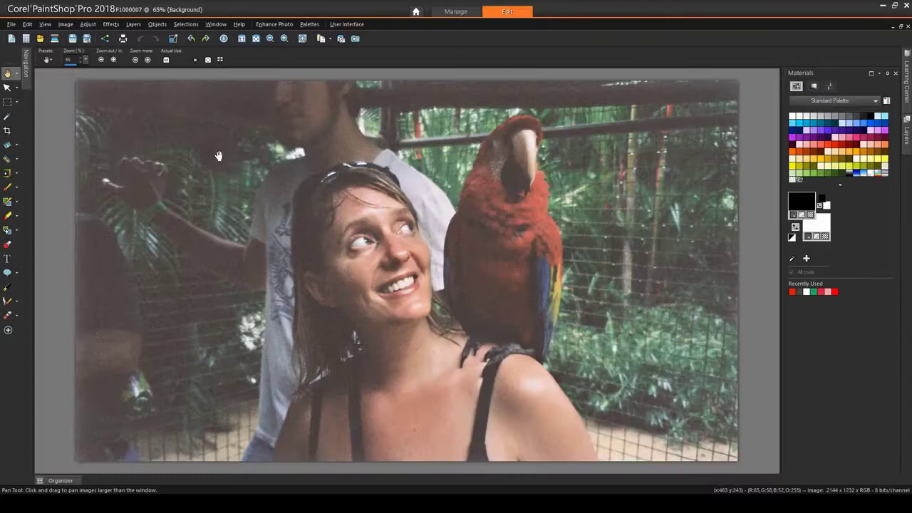
click(88, 24)
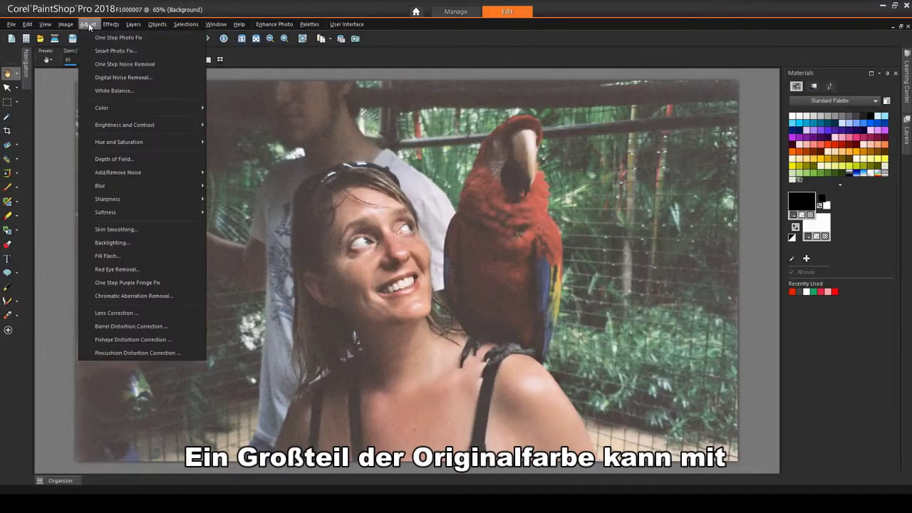
mouse_move(131, 106)
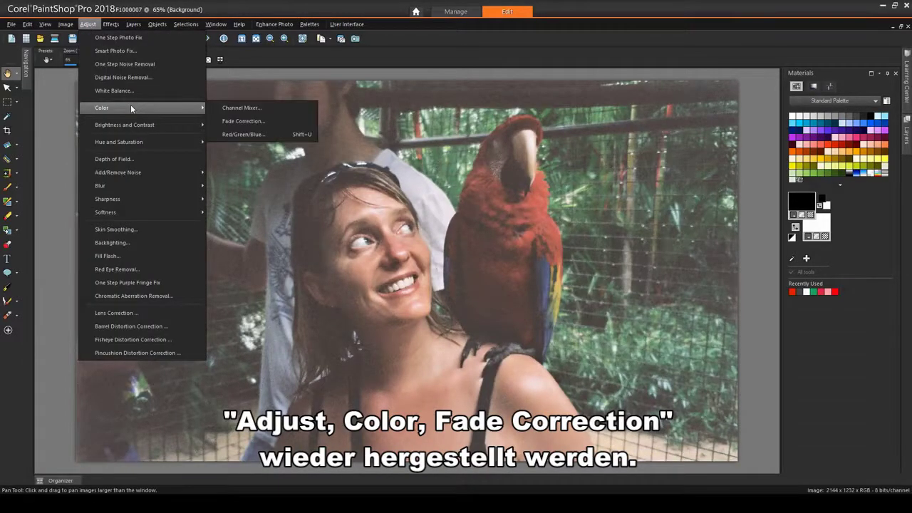
click(229, 119)
click(638, 327)
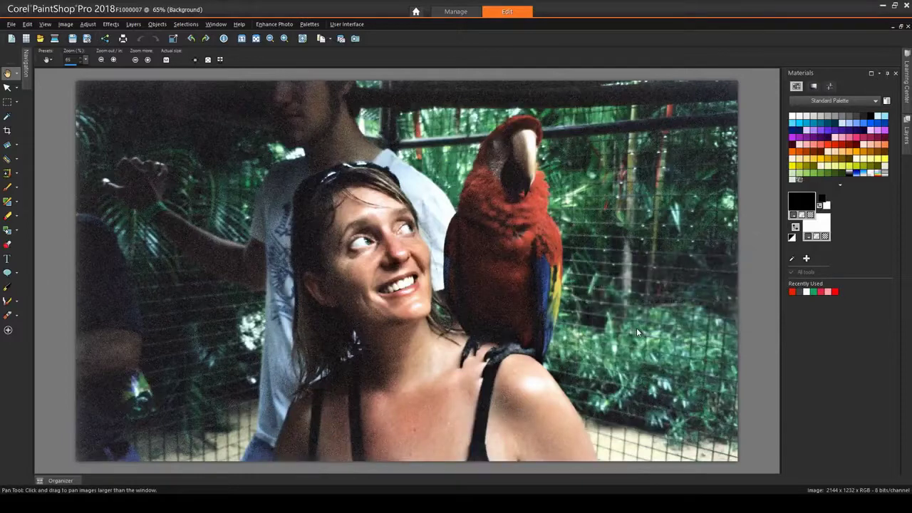
click(88, 25)
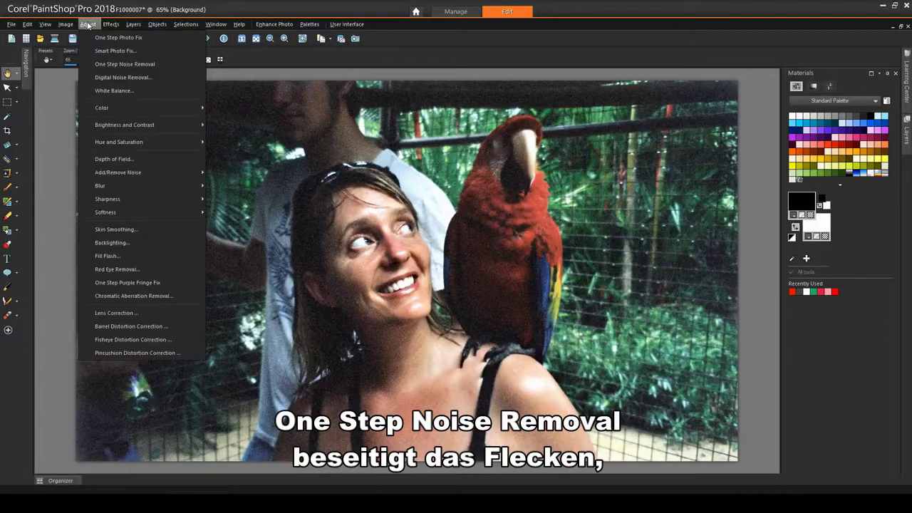
click(107, 64)
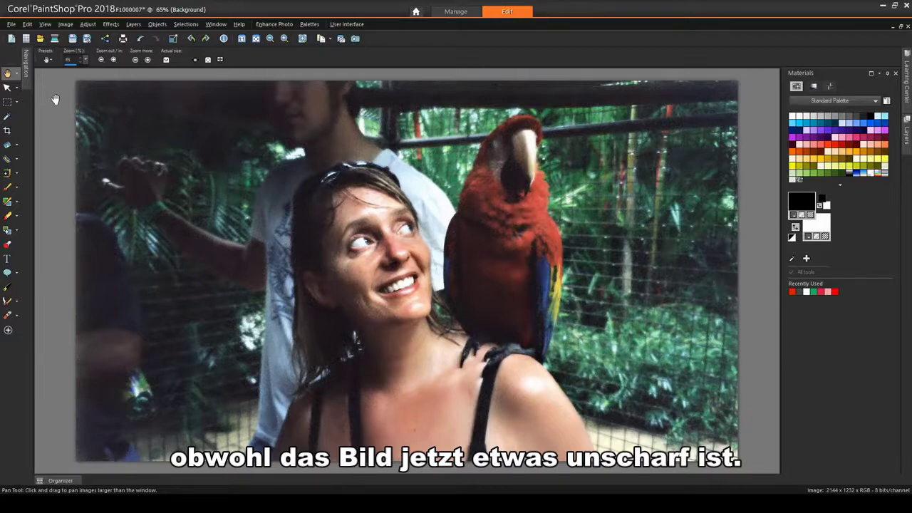
- Apply High Pass Sharpen with radius 123 in Soft Light blend mode
click(88, 25)
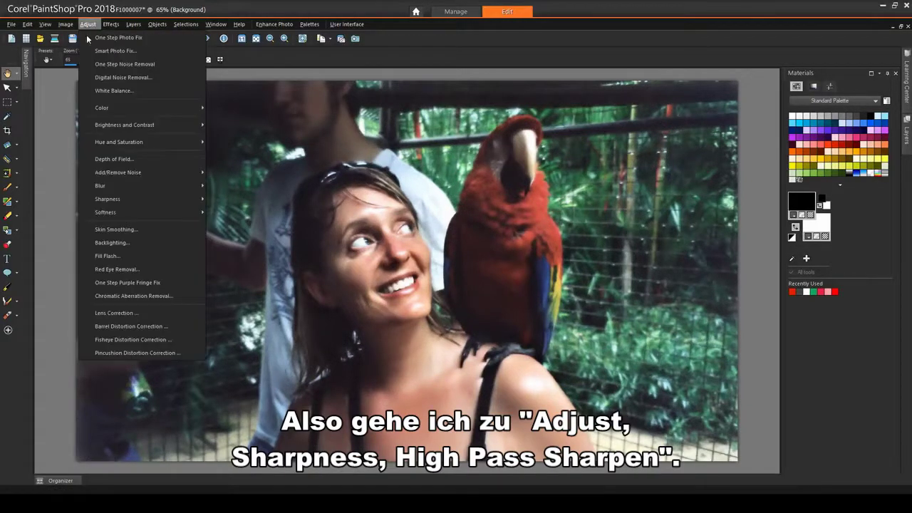
mouse_move(117, 198)
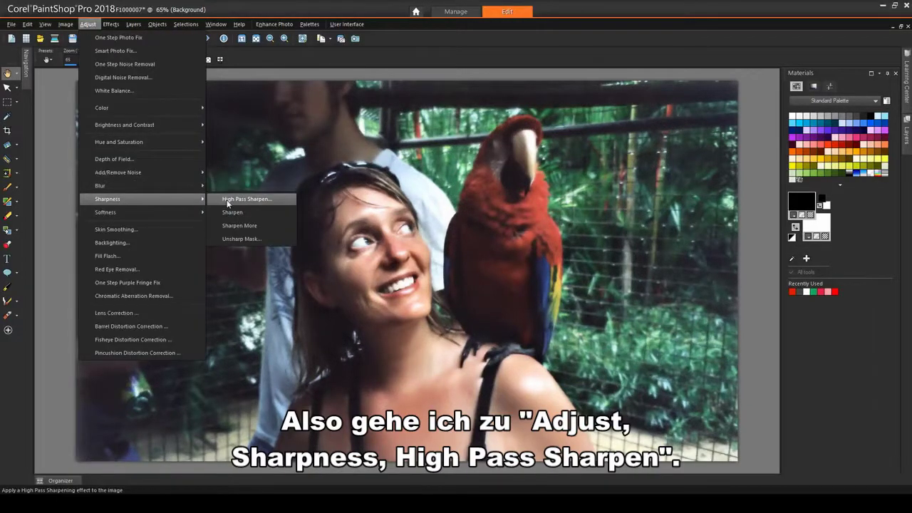
click(243, 199)
drag(472, 212, 592, 196)
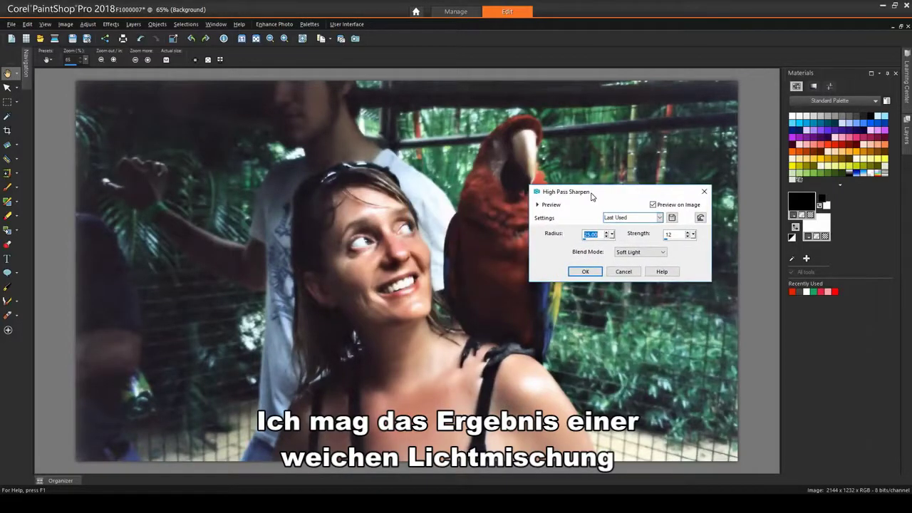
click(609, 232)
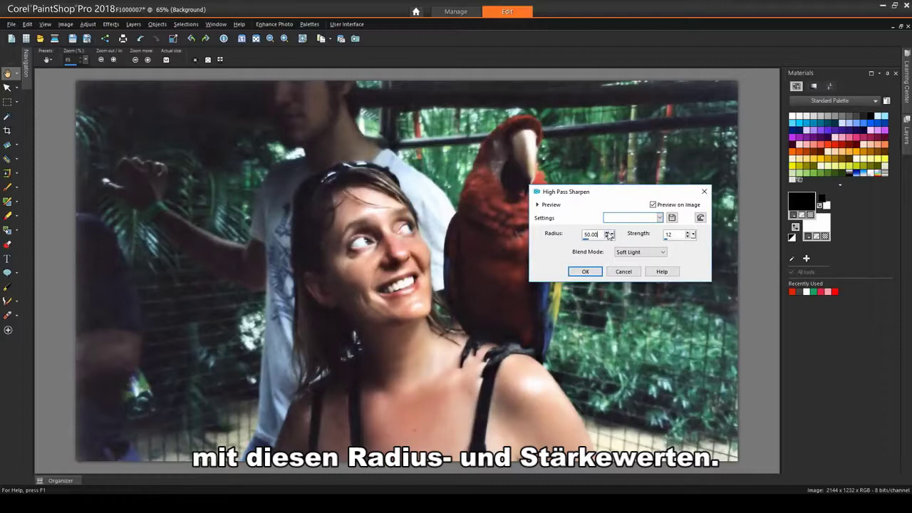
click(609, 232)
click(689, 232)
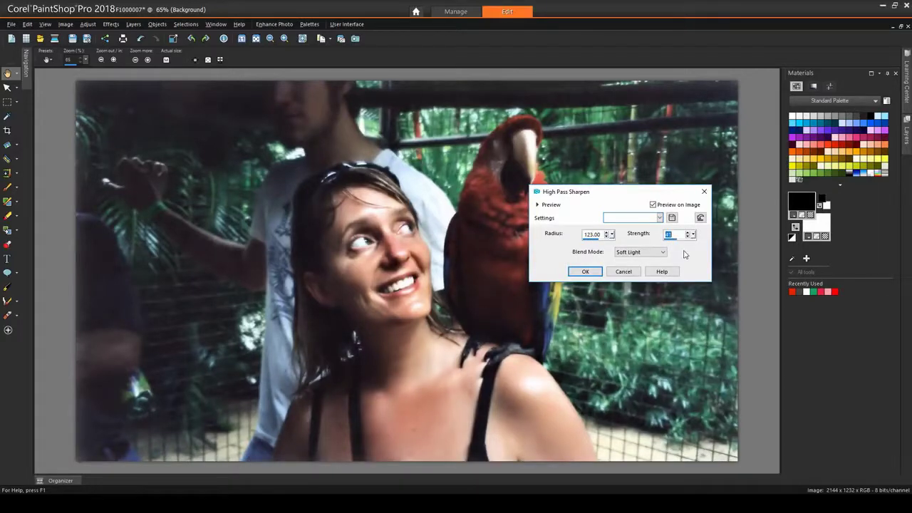
click(585, 271)
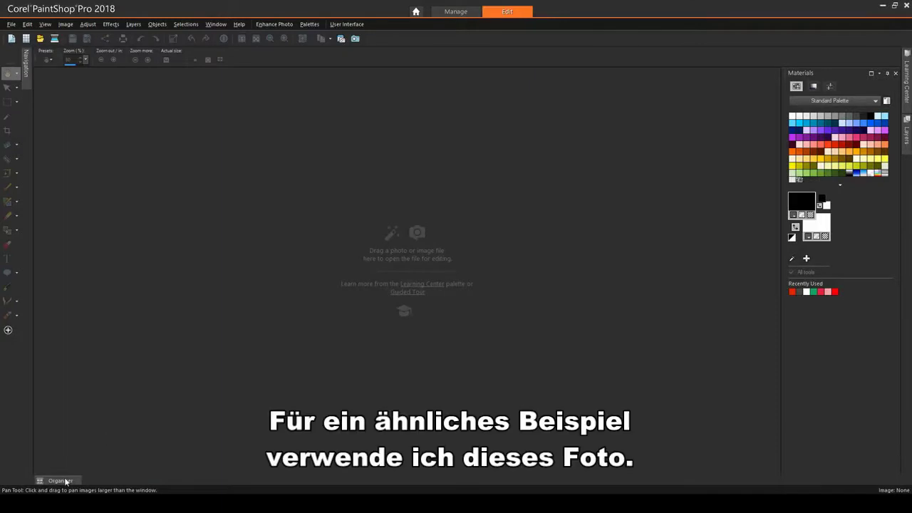
- Open the pink first-birthday photo and apply Fade Correction and One Step Noise Removal
click(64, 481)
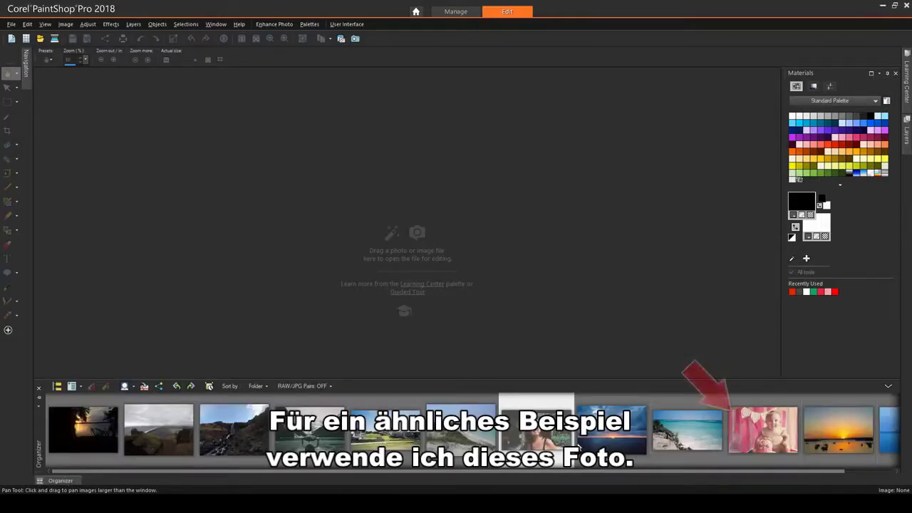
drag(762, 432, 625, 282)
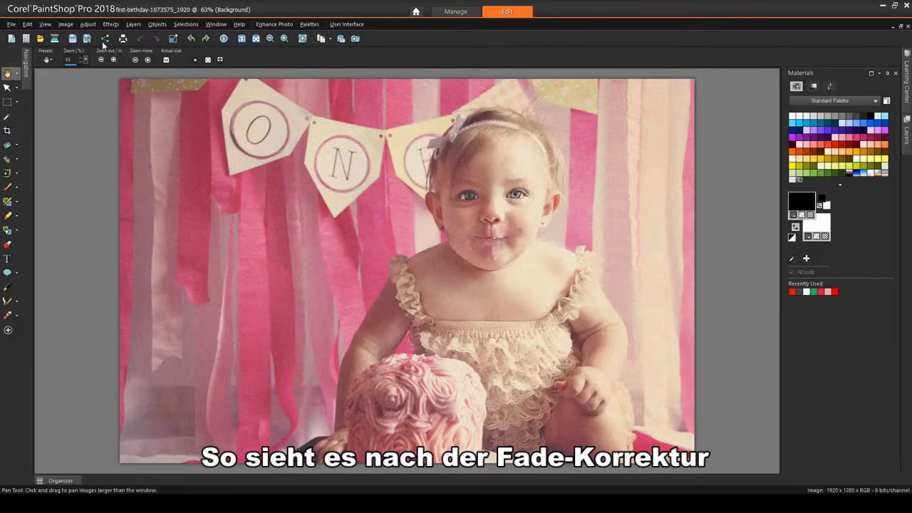
click(87, 23)
mouse_move(133, 107)
click(242, 122)
click(643, 327)
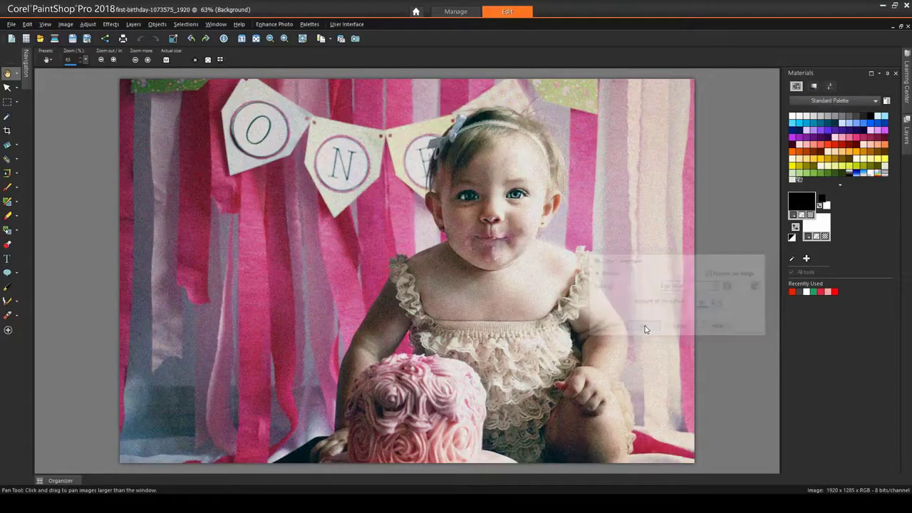
click(87, 24)
click(100, 64)
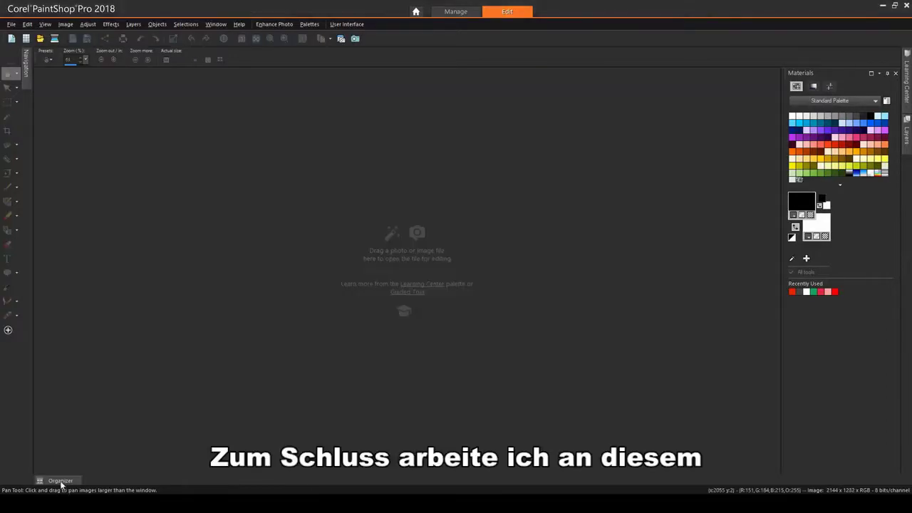
- Open the second Tulum ruins photo, Cozumel_Tulum 12, and place its window beside Cozumel_Tulum 11
click(60, 481)
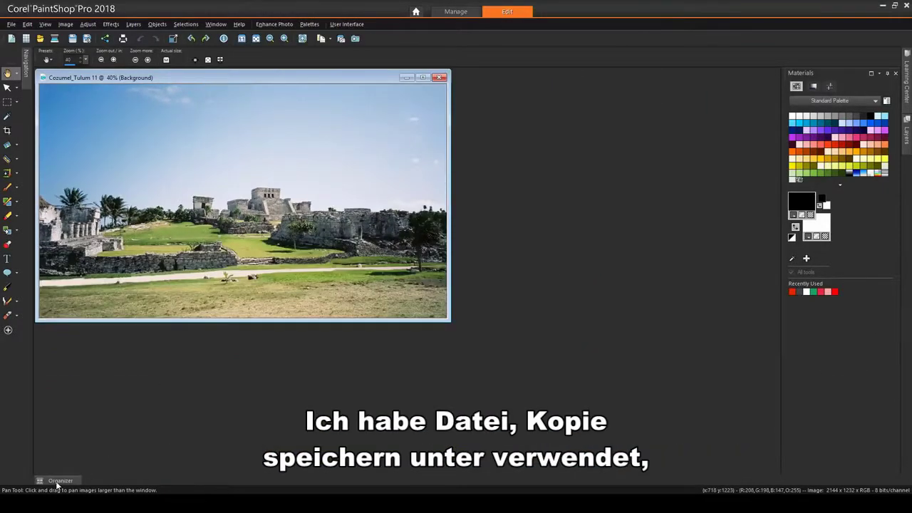
click(57, 482)
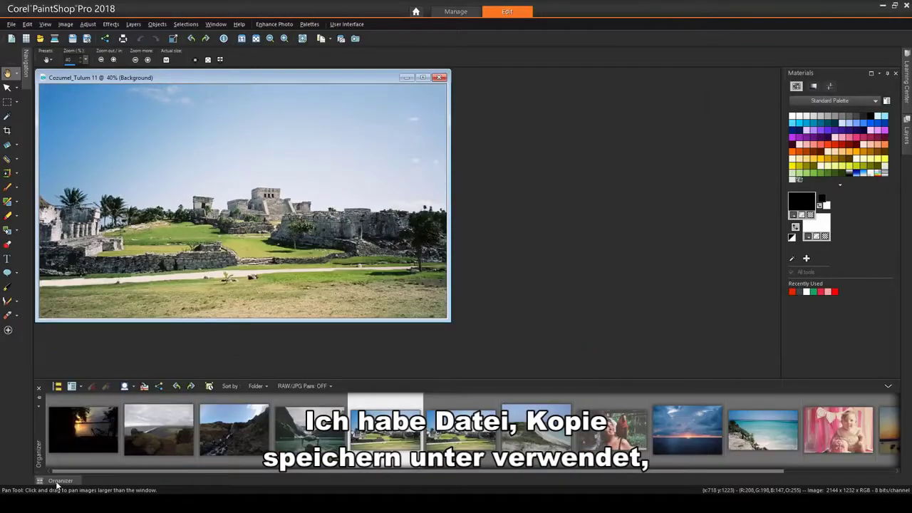
double_click(473, 436)
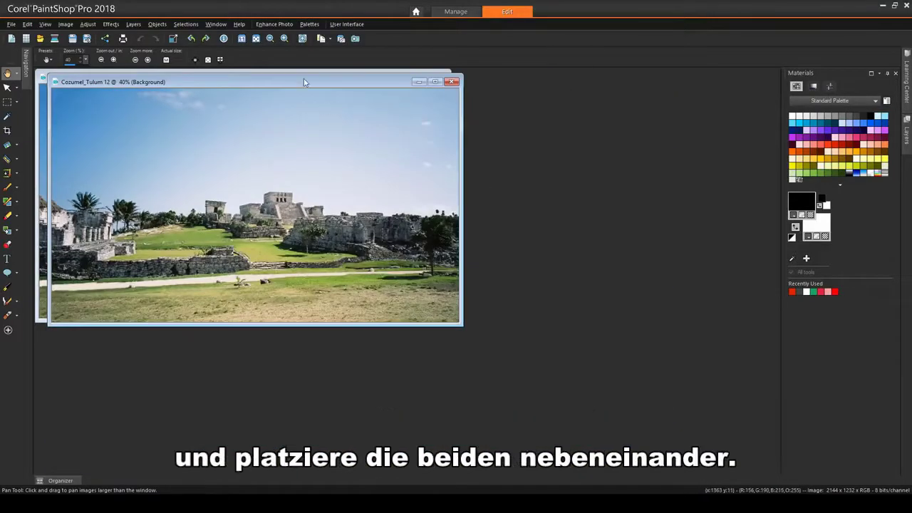
drag(303, 81, 620, 142)
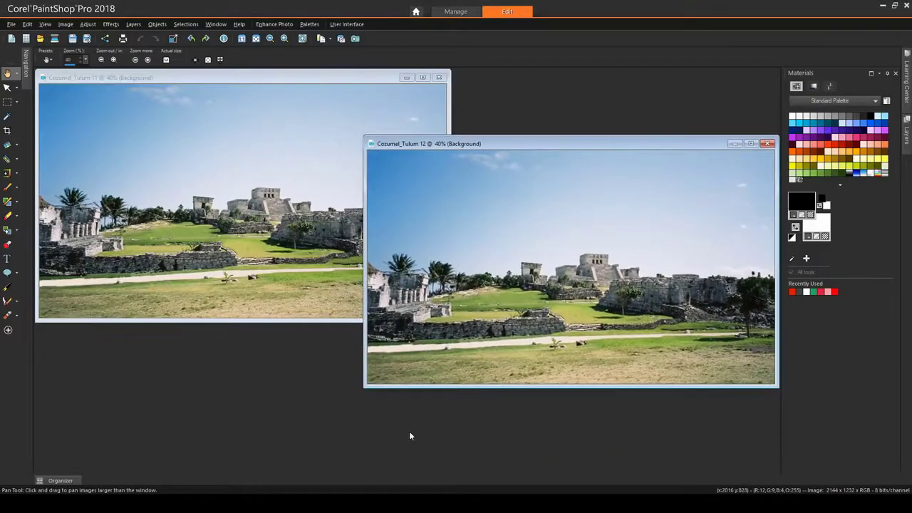
- Raise Cozumel_Tulum 11's saturation to 62 in Hue/Saturation/Lightness
click(269, 80)
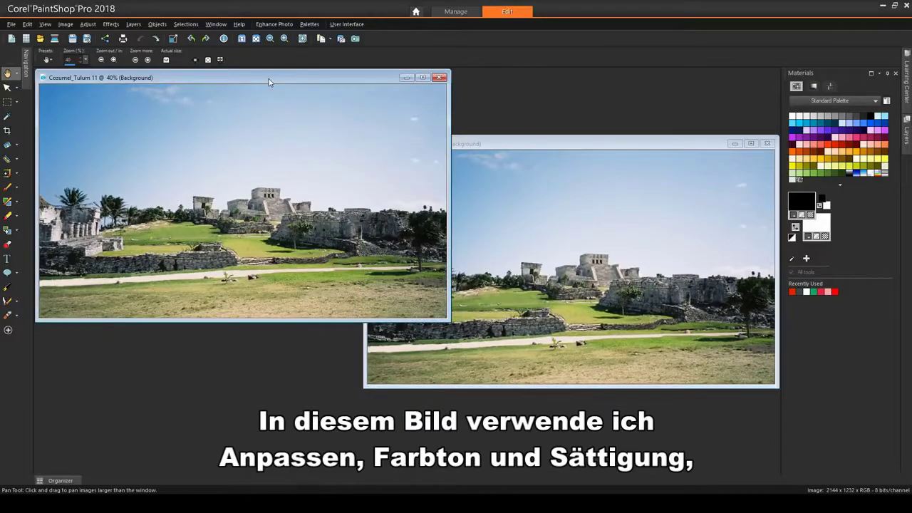
click(87, 24)
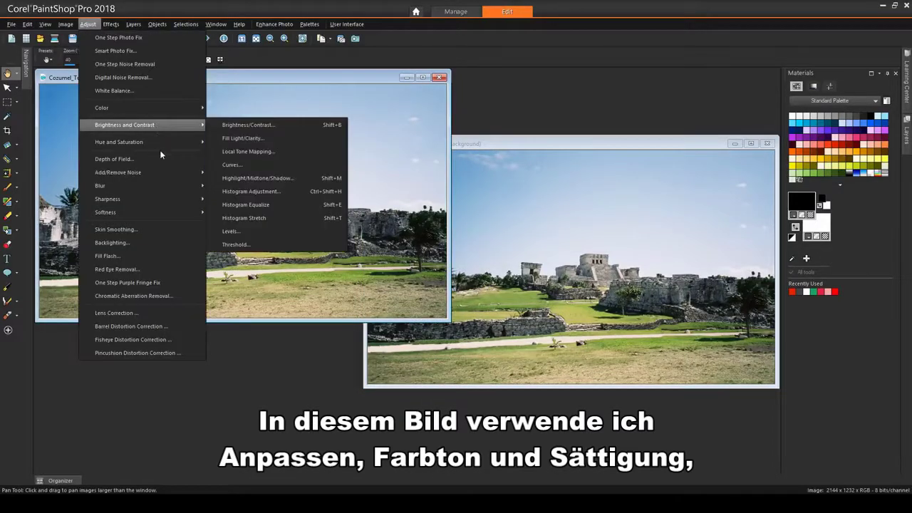
mouse_move(157, 145)
click(228, 160)
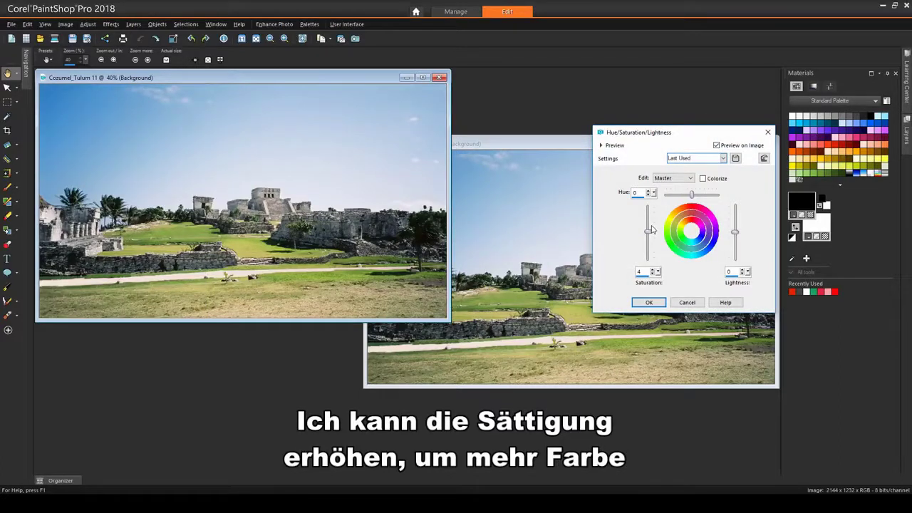
drag(648, 233, 648, 216)
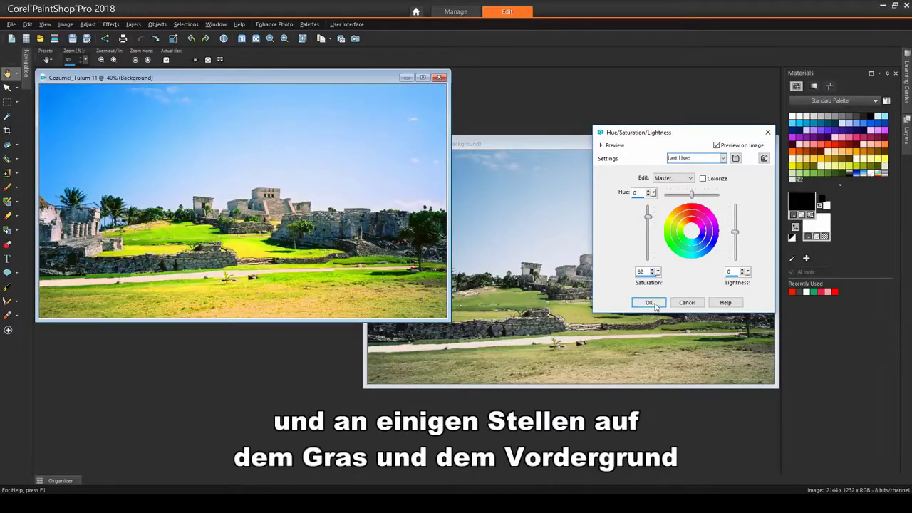
click(648, 302)
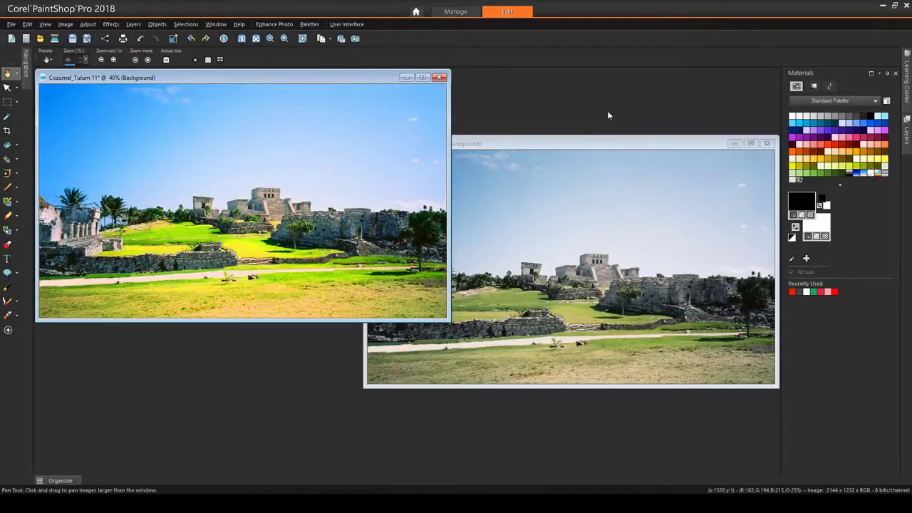
- Apply Vibrancy with strength 68 to Cozumel_Tulum 12
click(656, 147)
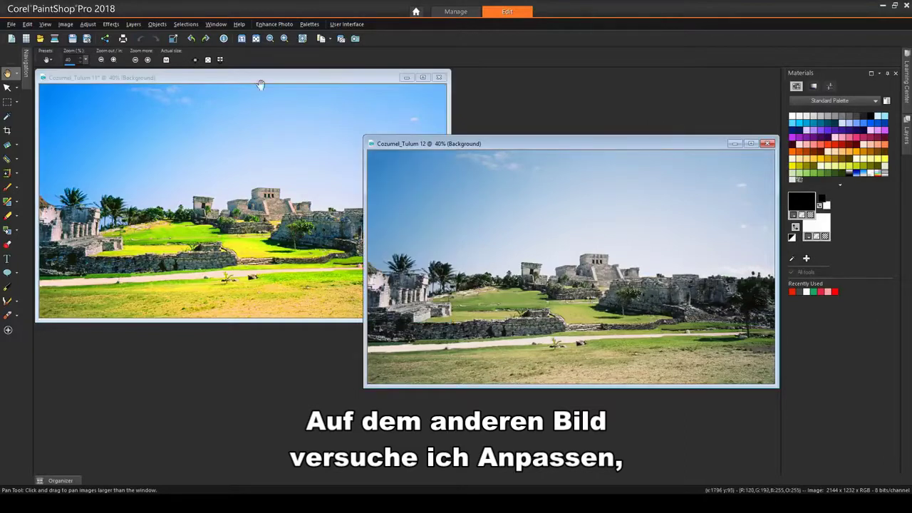
click(87, 23)
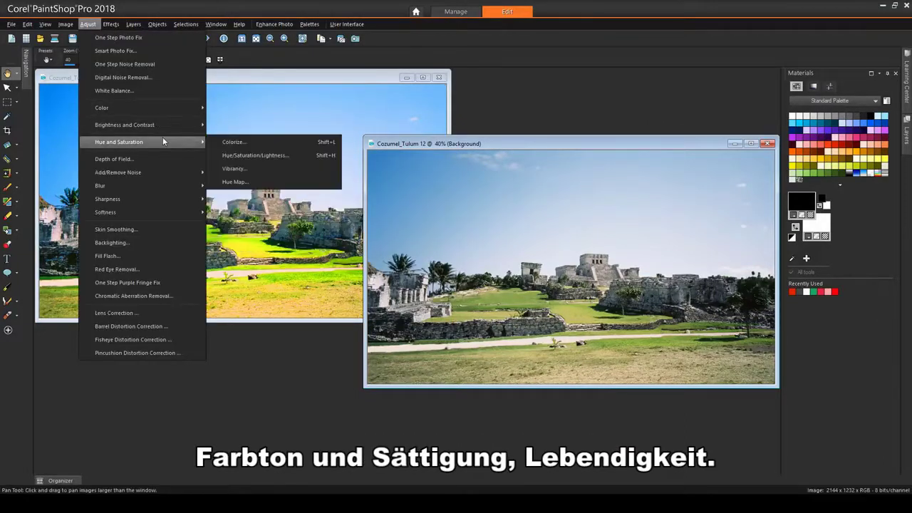
click(246, 169)
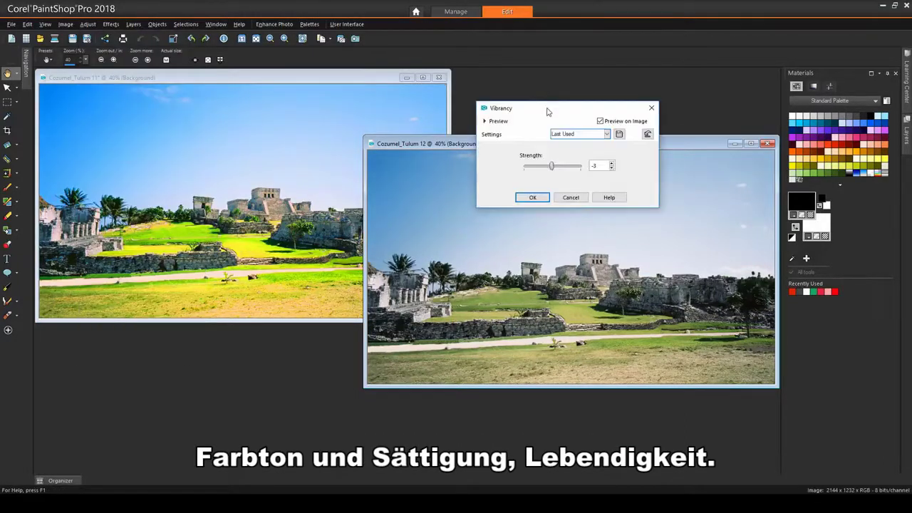
drag(589, 142, 607, 146)
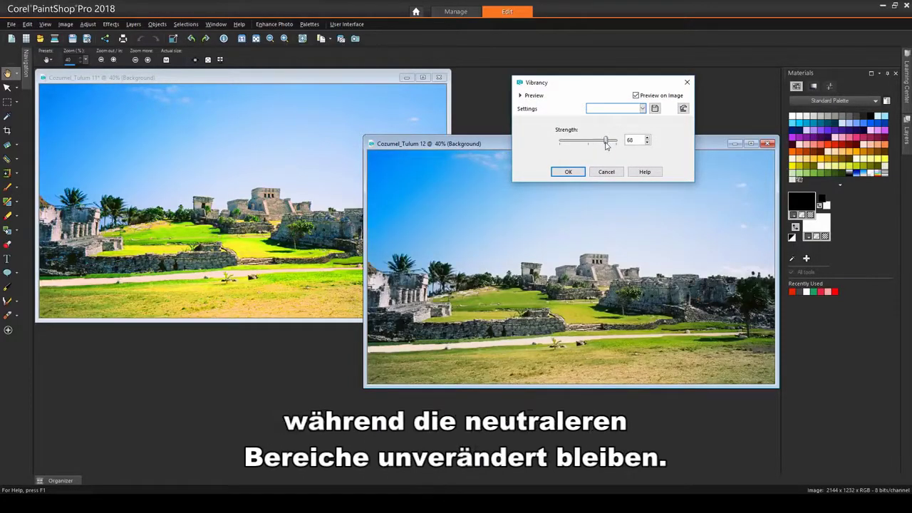
drag(604, 84, 622, 77)
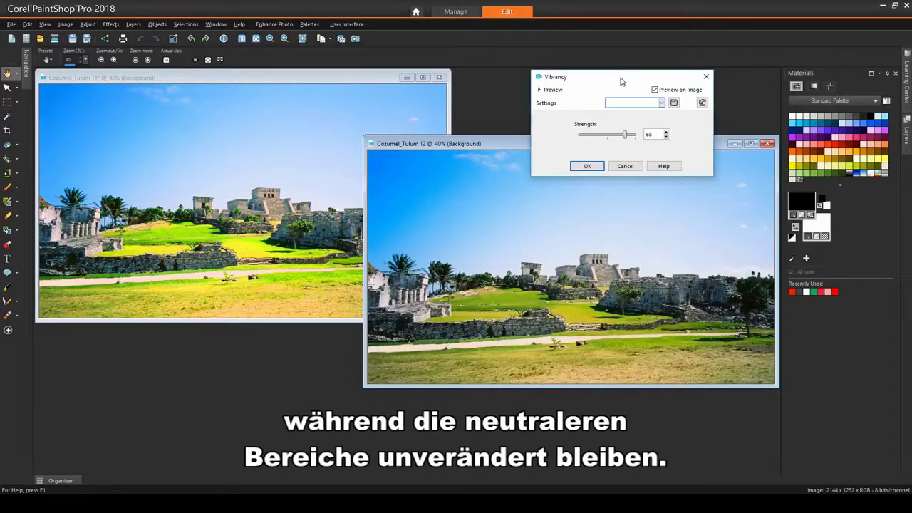
click(591, 168)
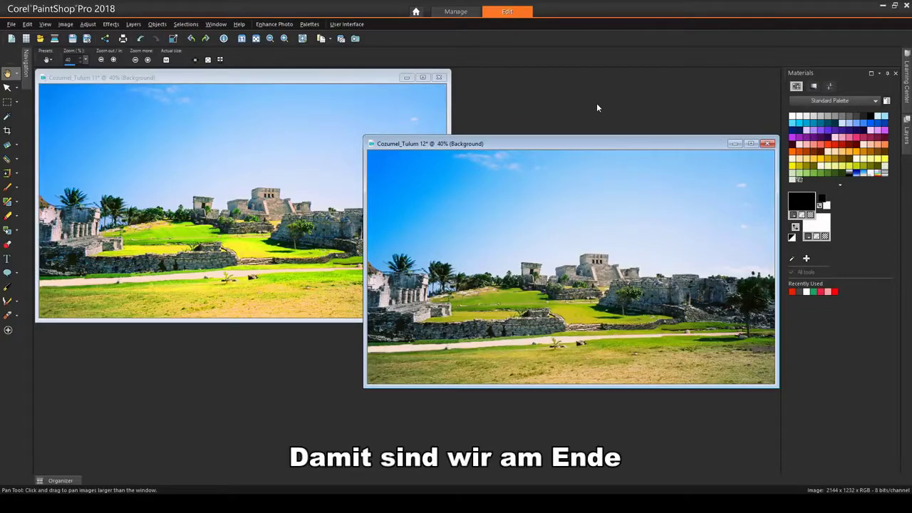